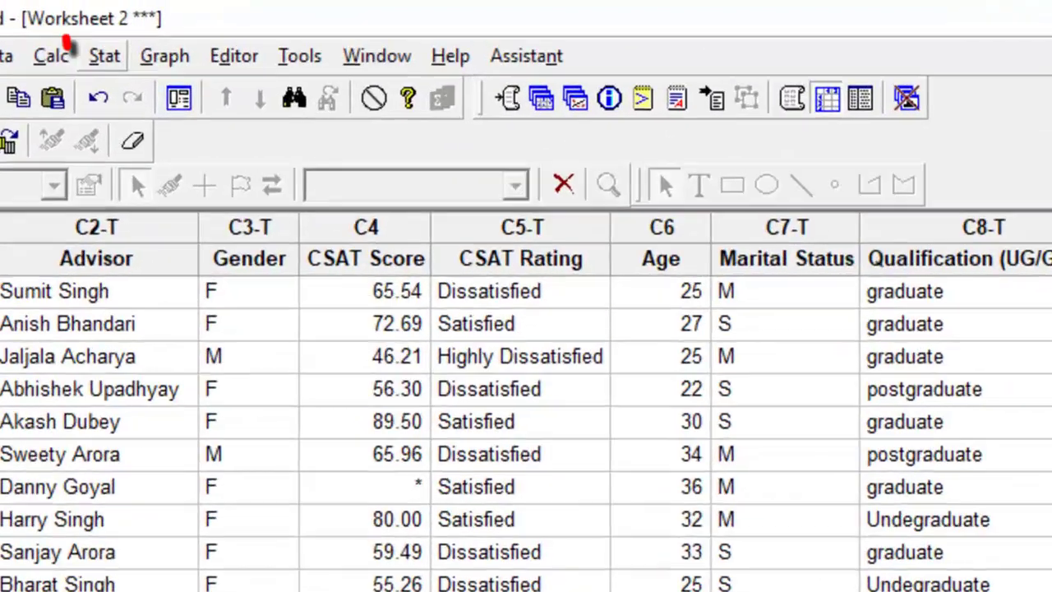
Set up a Cross Tabulation and Chi-Square with CSAT Rating for rows, Marital Status for columns, and Chi-Square analysis displayed
{"action": "left_click", "coordinate": [142, 27]}
{"action": "mouse_move", "coordinate": [213, 423]}
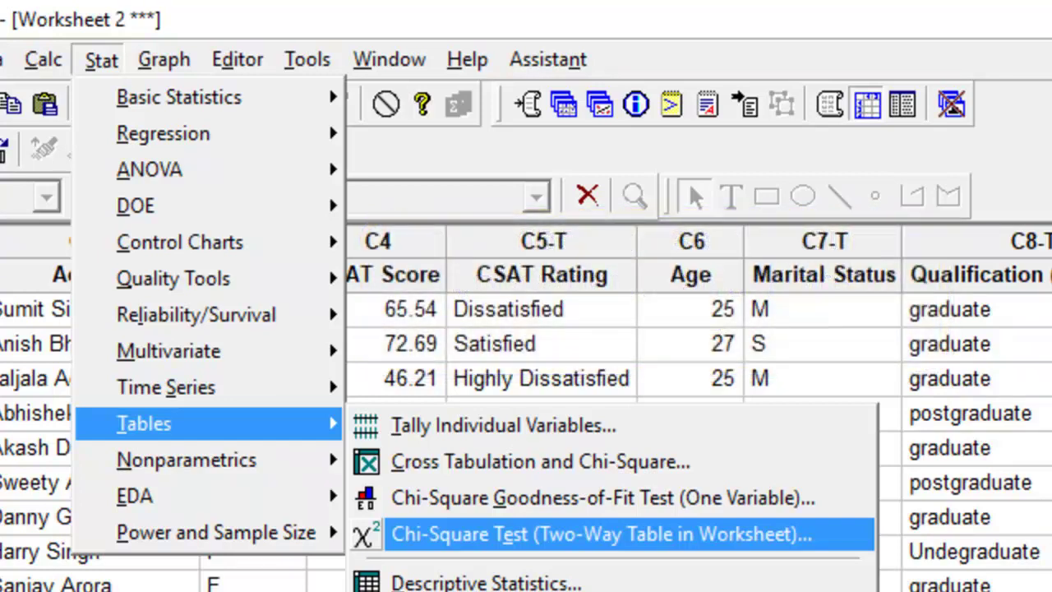
{"action": "key", "text": "Up"}
{"action": "key", "text": "Up"}
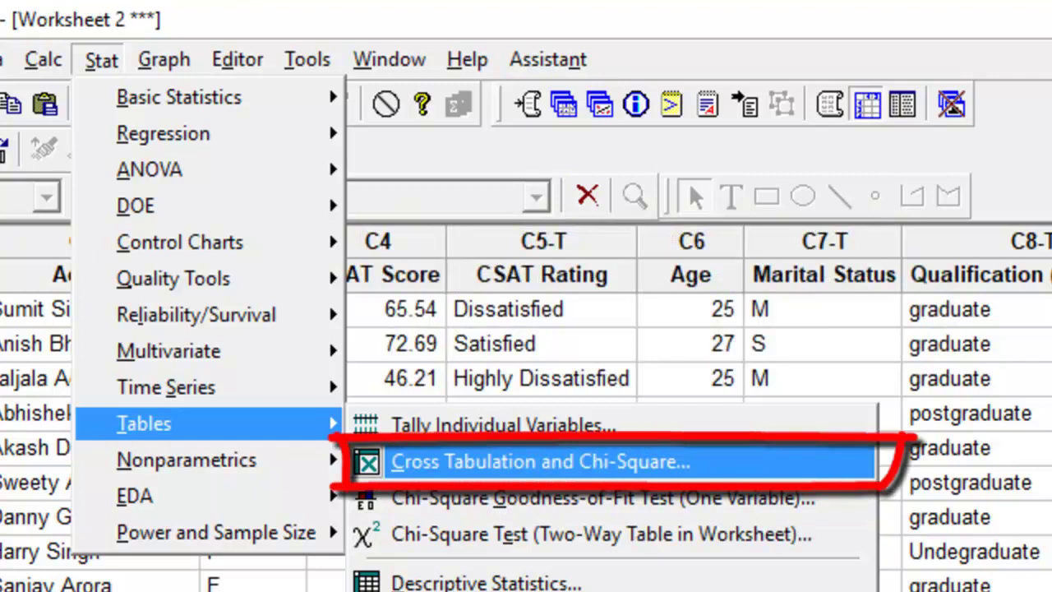
{"action": "key", "text": "Return"}
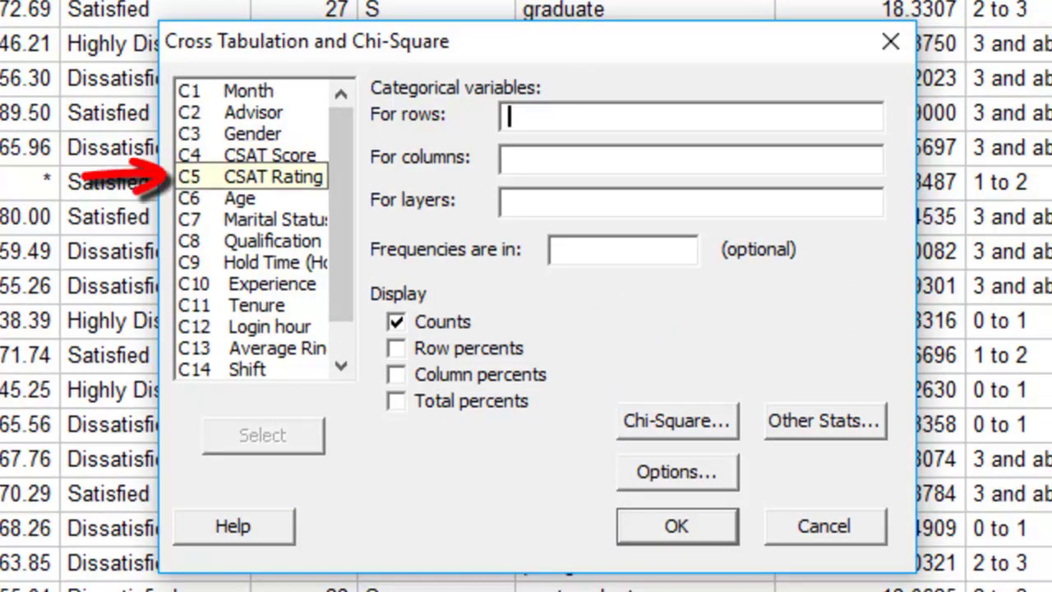
{"action": "double_click", "coordinate": [249, 177]}
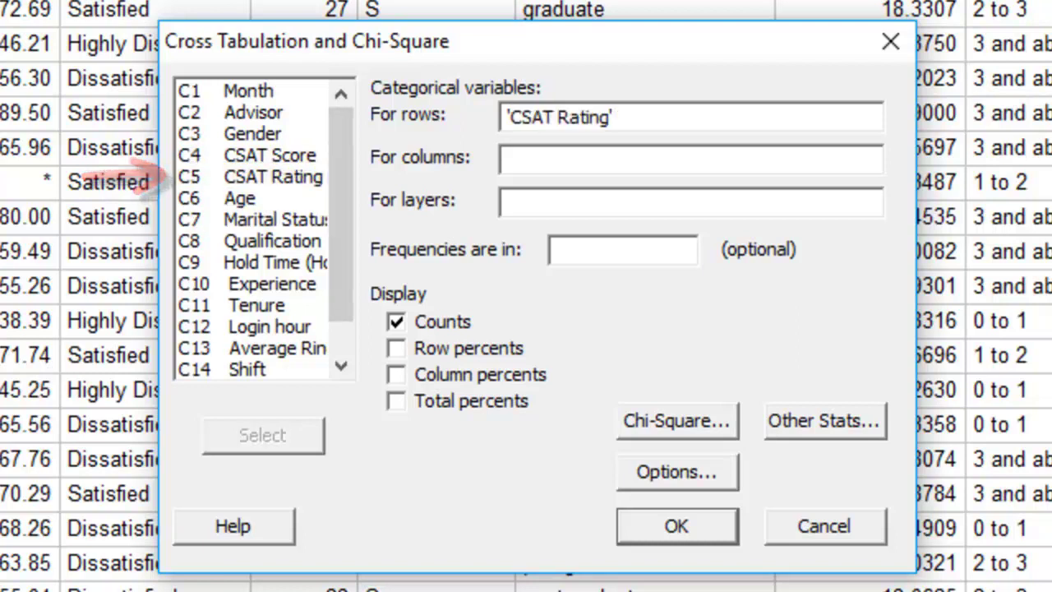
{"action": "left_click", "coordinate": [509, 160]}
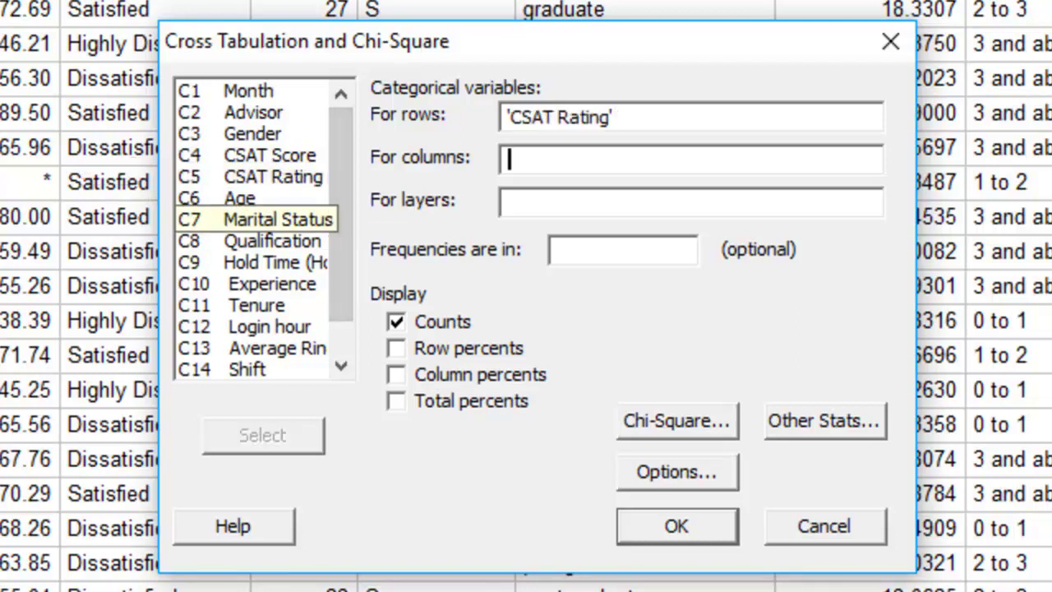
{"action": "double_click", "coordinate": [272, 219]}
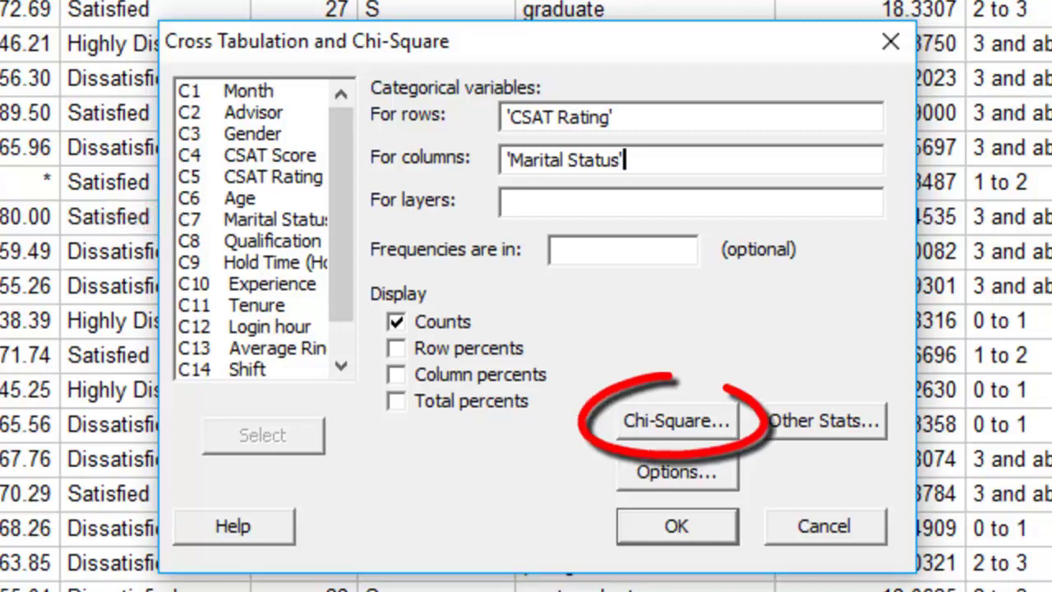
{"action": "left_click", "coordinate": [677, 420]}
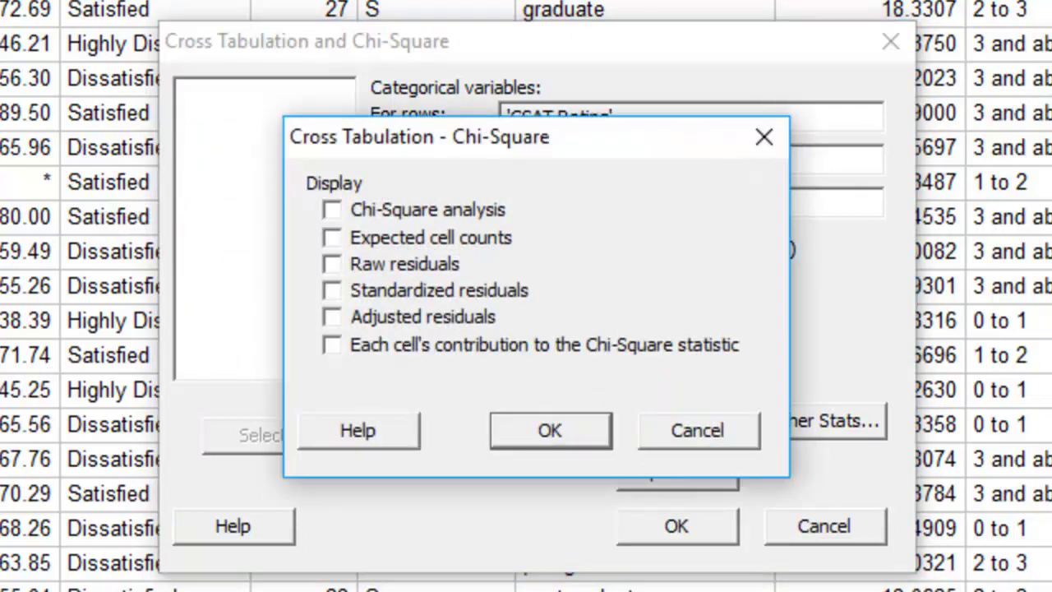
{"action": "left_click", "coordinate": [332, 210]}
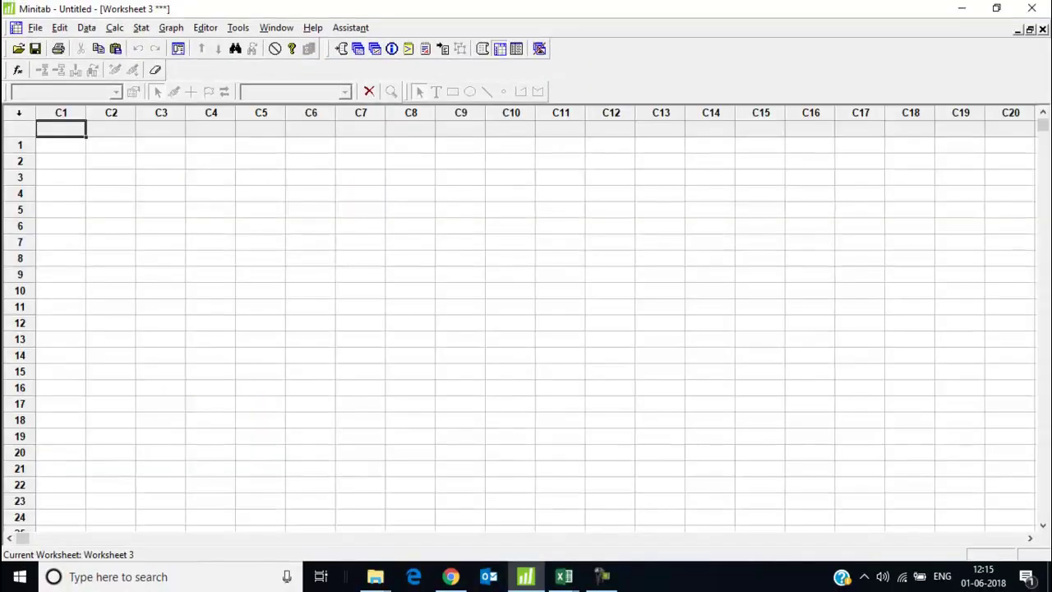
Paste the copied transaction data with its column headings into the empty worksheet, starting at the C1 name cell
{"action": "key", "text": "ctrl+v"}
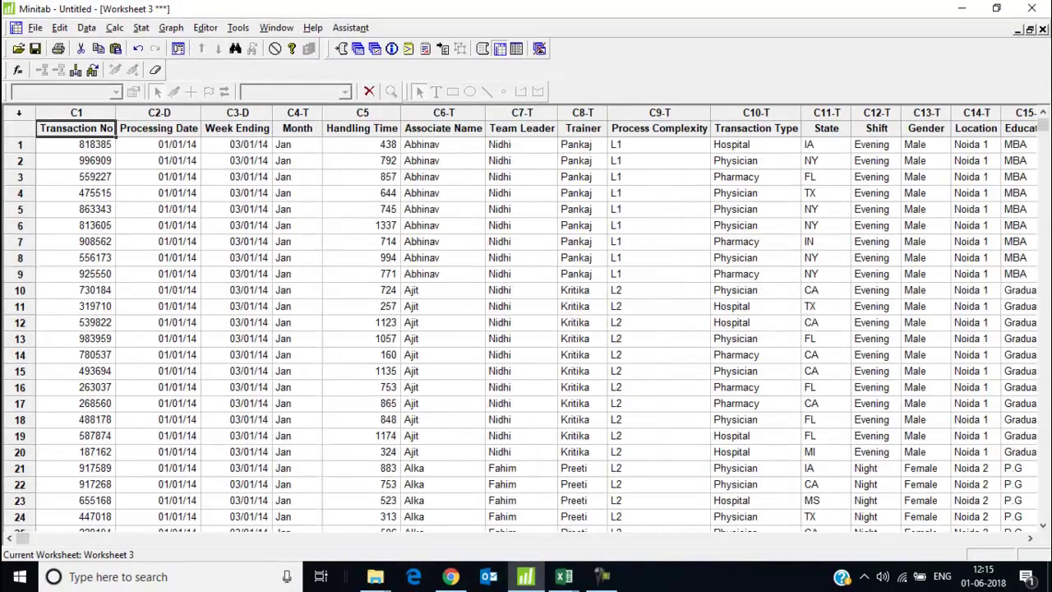
Look through the pasted columns across to Age and examine the Quality and PKT columns
{"action": "left_click", "coordinate": [521, 257]}
{"action": "key", "text": "Right"}
{"action": "key", "text": "Right"}
{"action": "key", "text": "Right"}
{"action": "key", "text": "Right"}
{"action": "key", "text": "Right"}
{"action": "key", "text": "Right"}
{"action": "key", "text": "Right"}
{"action": "key", "text": "Right"}
{"action": "key", "text": "Right"}
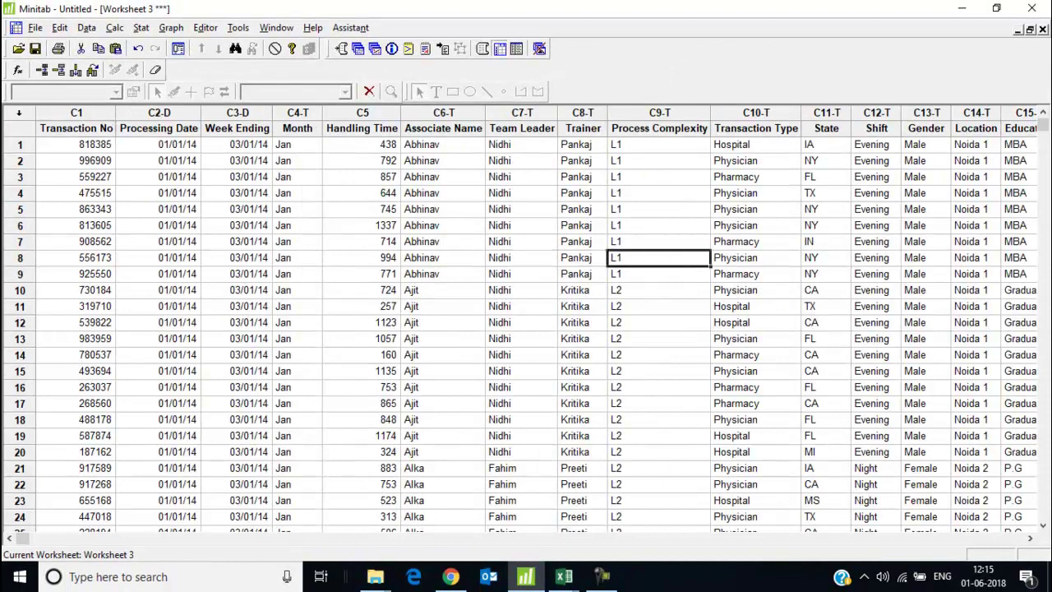
{"action": "key", "text": "Right"}
{"action": "key", "text": "Right"}
{"action": "key", "text": "Right"}
{"action": "key", "text": "Right"}
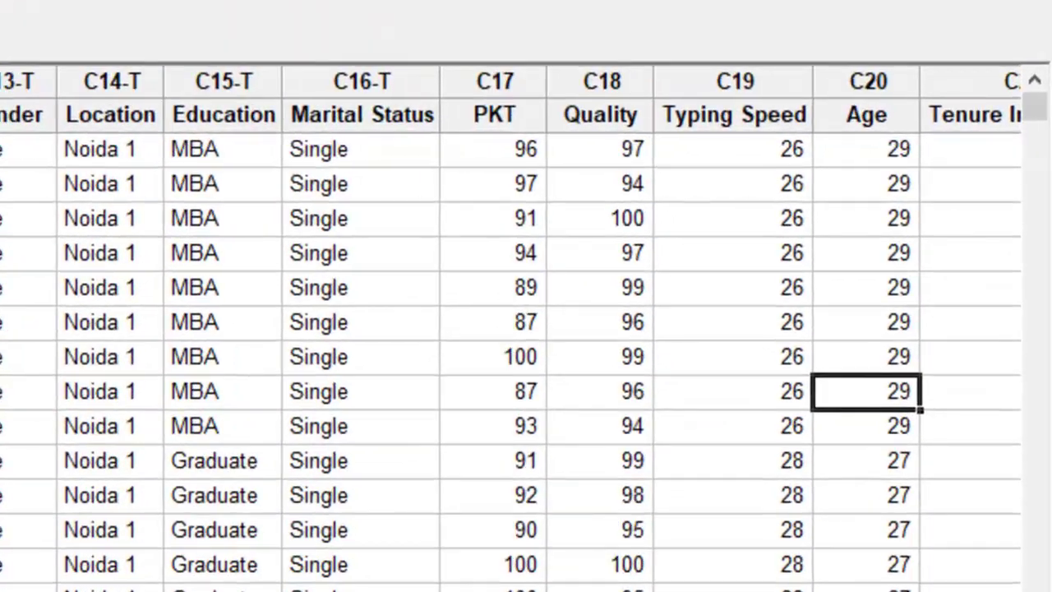
{"action": "left_click", "coordinate": [831, 127]}
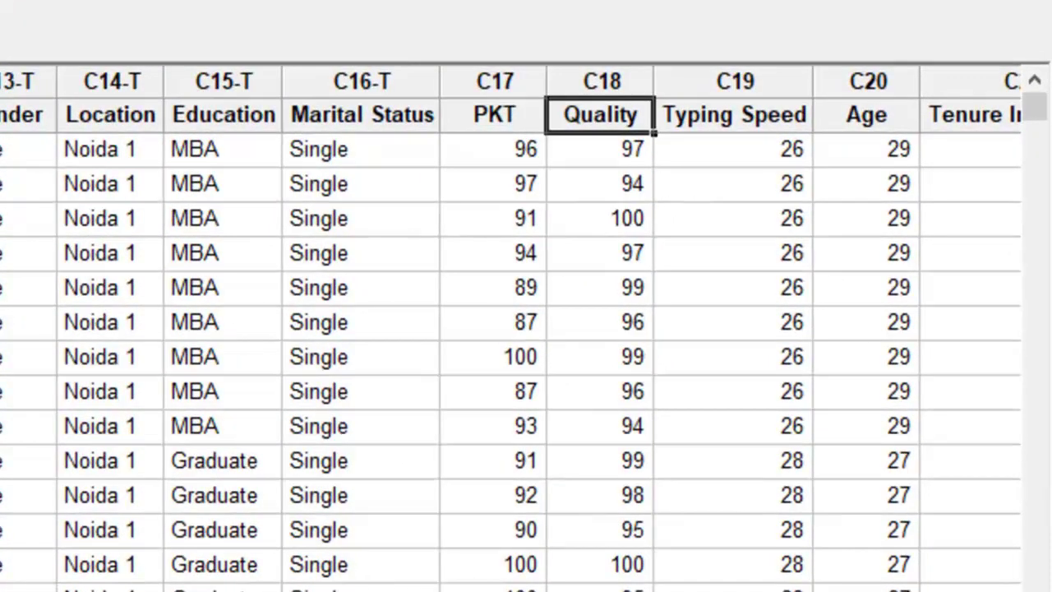
{"action": "key", "text": "Left"}
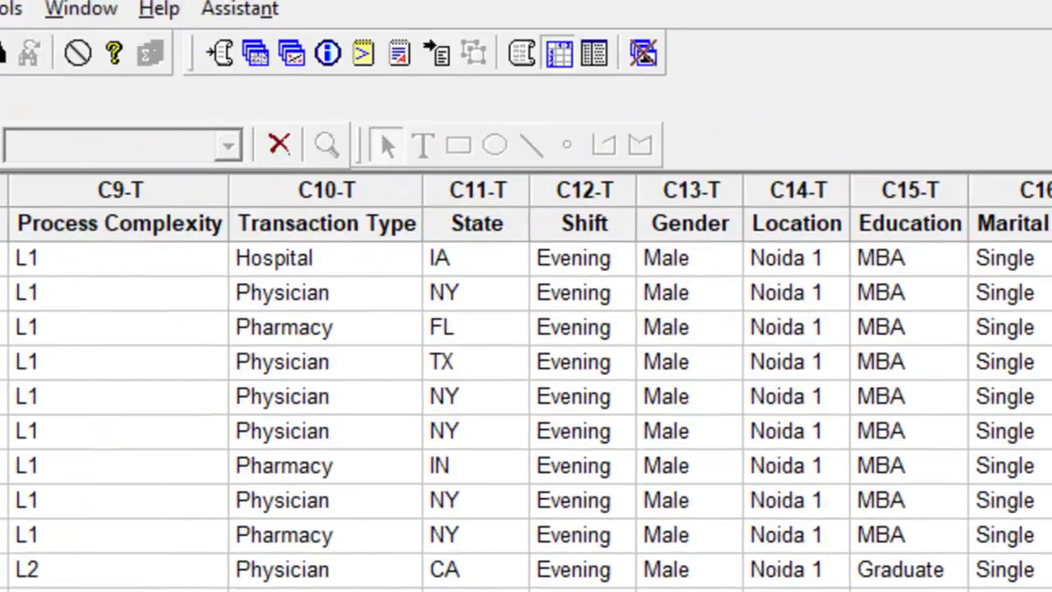
Run a Chi-Square Test (Two-Way Table in Worksheet) on the Quality and PKT columns
{"action": "left_click", "coordinate": [116, 59]}
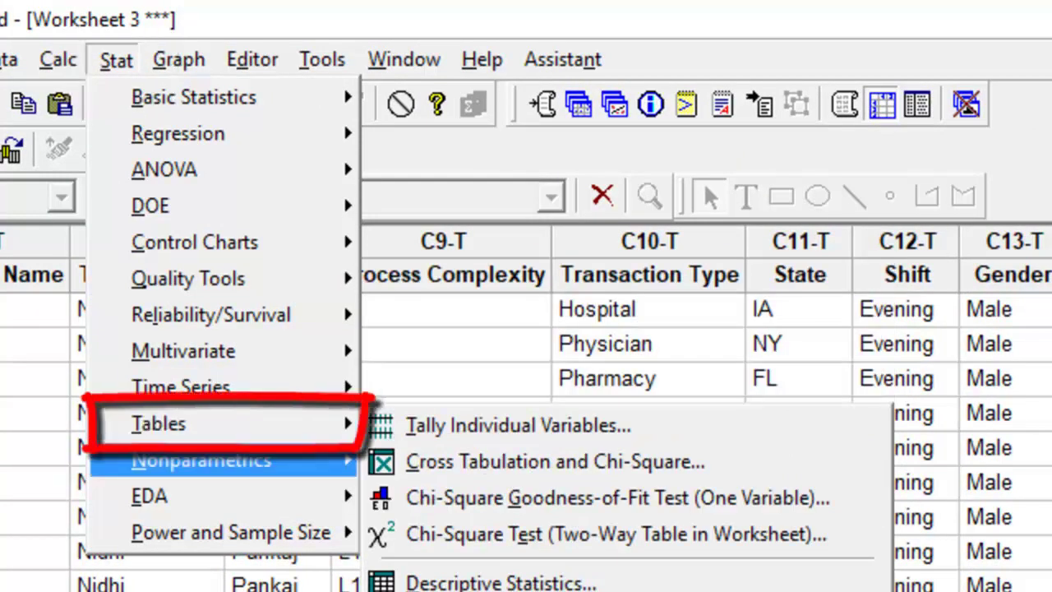
{"action": "mouse_move", "coordinate": [159, 423]}
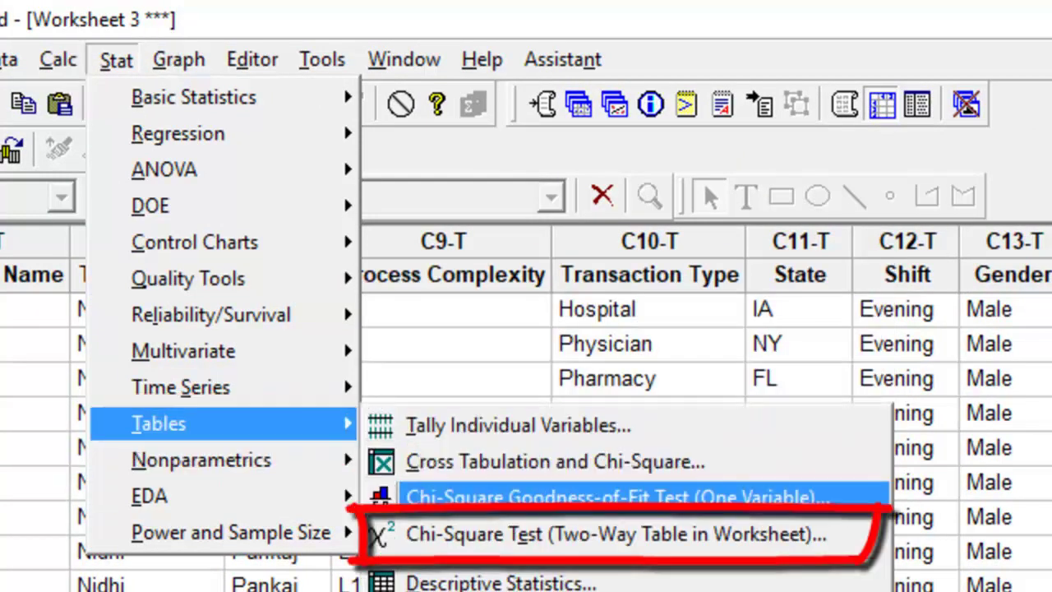
{"action": "left_click", "coordinate": [616, 533]}
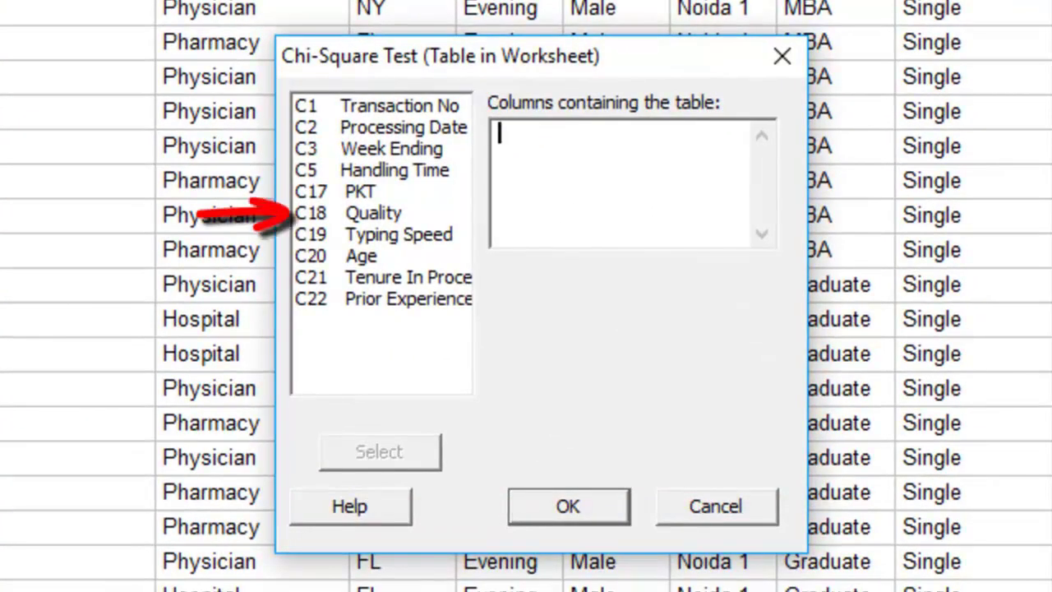
{"action": "double_click", "coordinate": [373, 213]}
{"action": "double_click", "coordinate": [360, 191]}
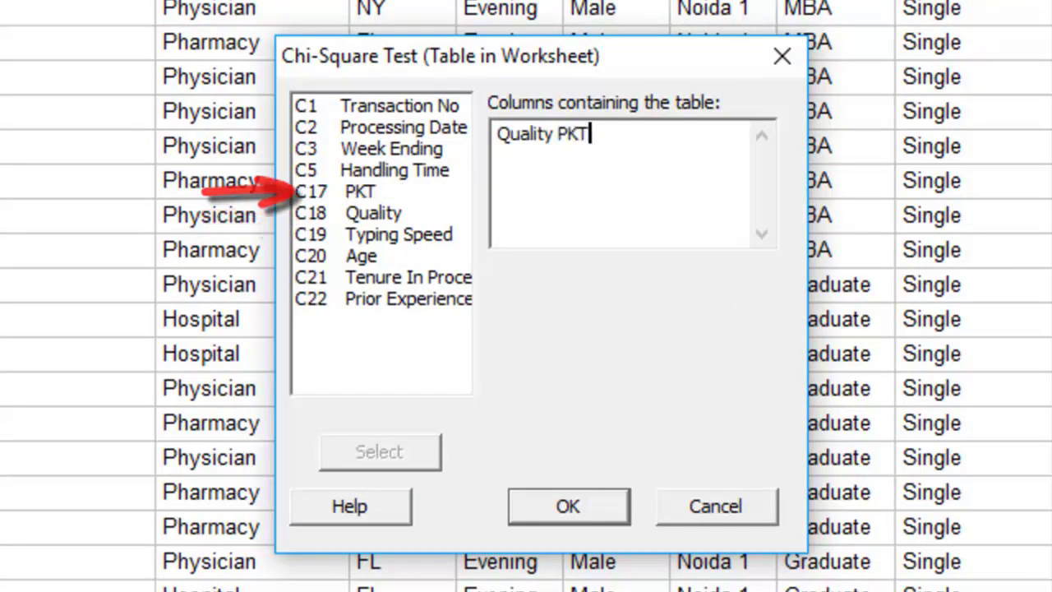
{"action": "key", "text": "Return"}
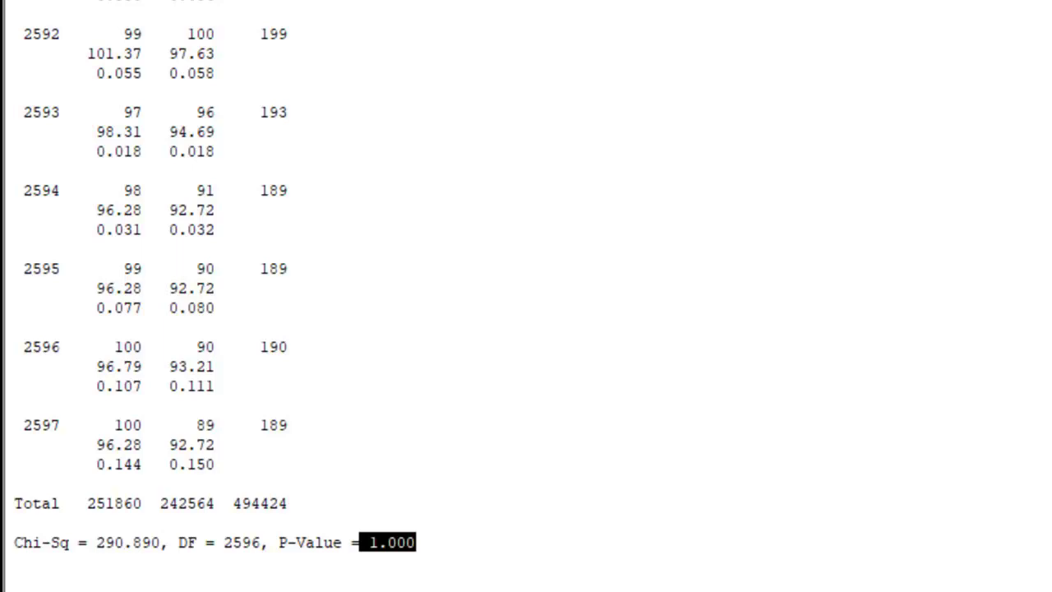
Run a one-variable Chi-Square Goodness-of-Fit Test with Quality as observed counts, Trainer as category names, and equal proportions
{"action": "key", "text": "alt+s"}
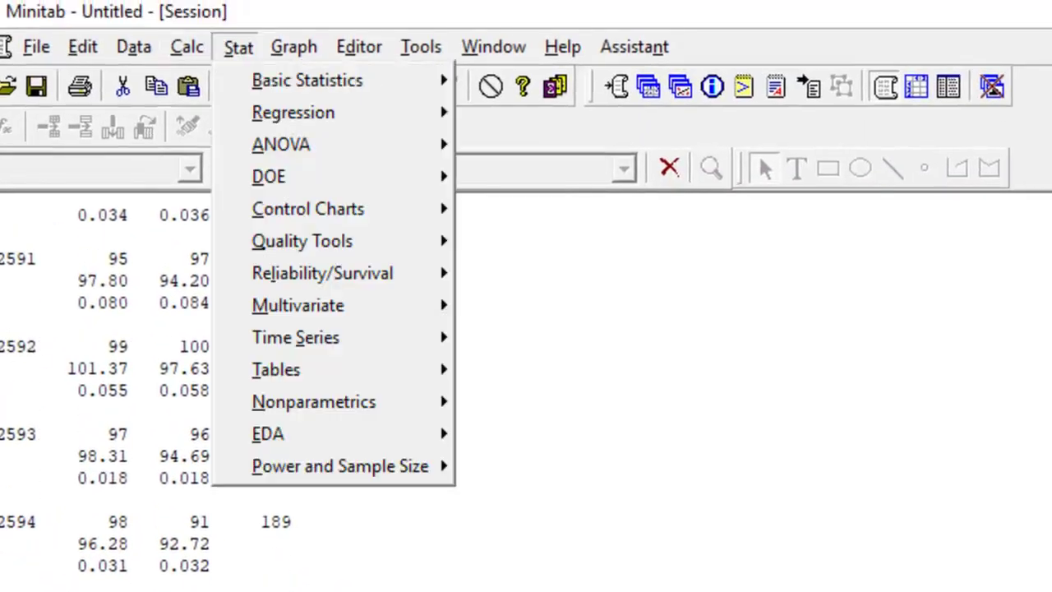
{"action": "left_click", "coordinate": [211, 368]}
{"action": "key", "text": "alt+s"}
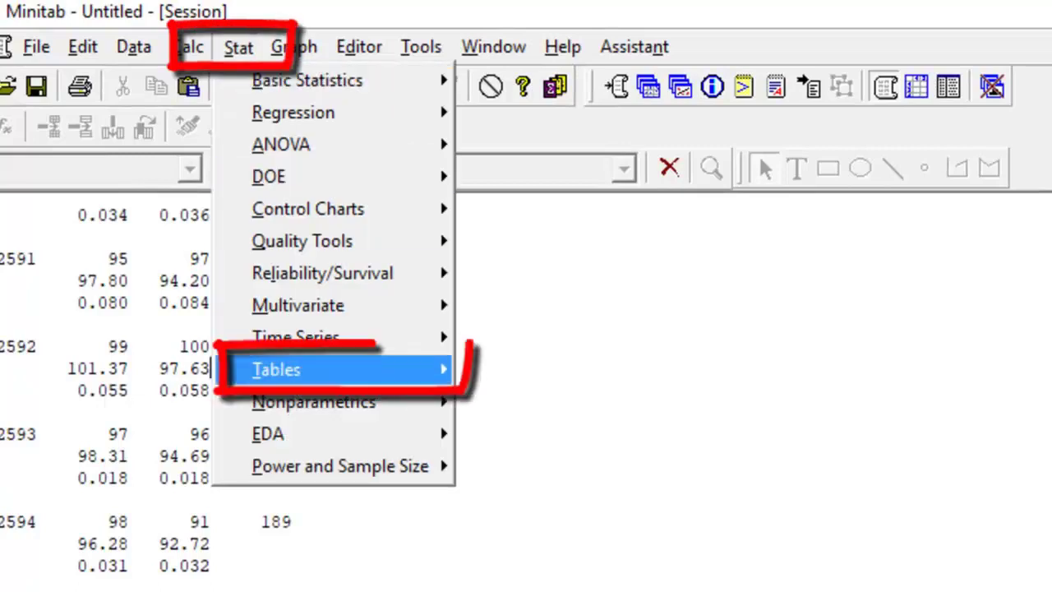
{"action": "mouse_move", "coordinate": [333, 370]}
{"action": "key", "text": "Down"}
{"action": "key", "text": "Down"}
{"action": "key", "text": "Return"}
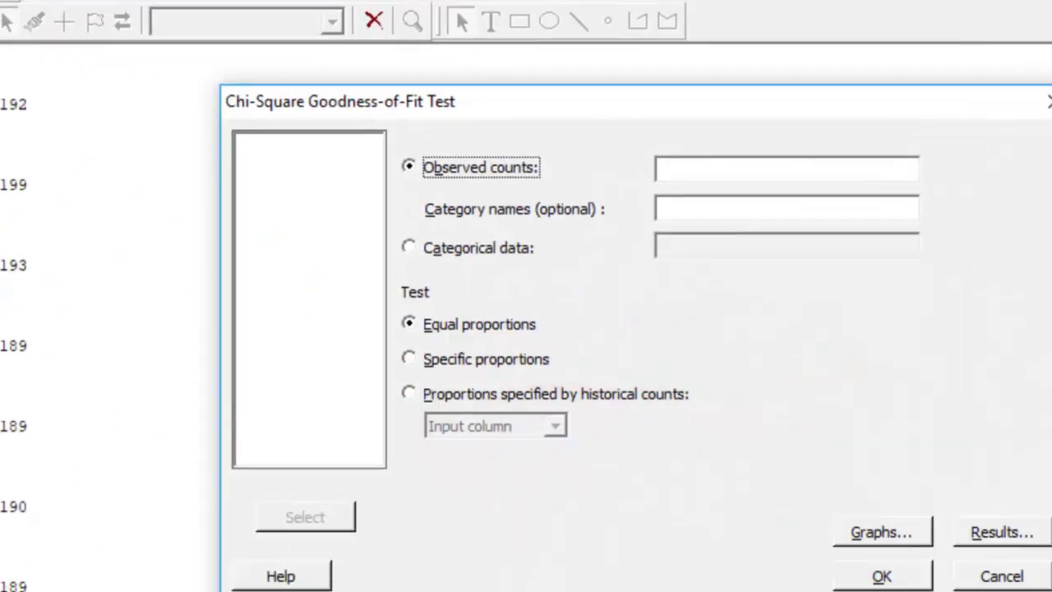
{"action": "left_click", "coordinate": [664, 168]}
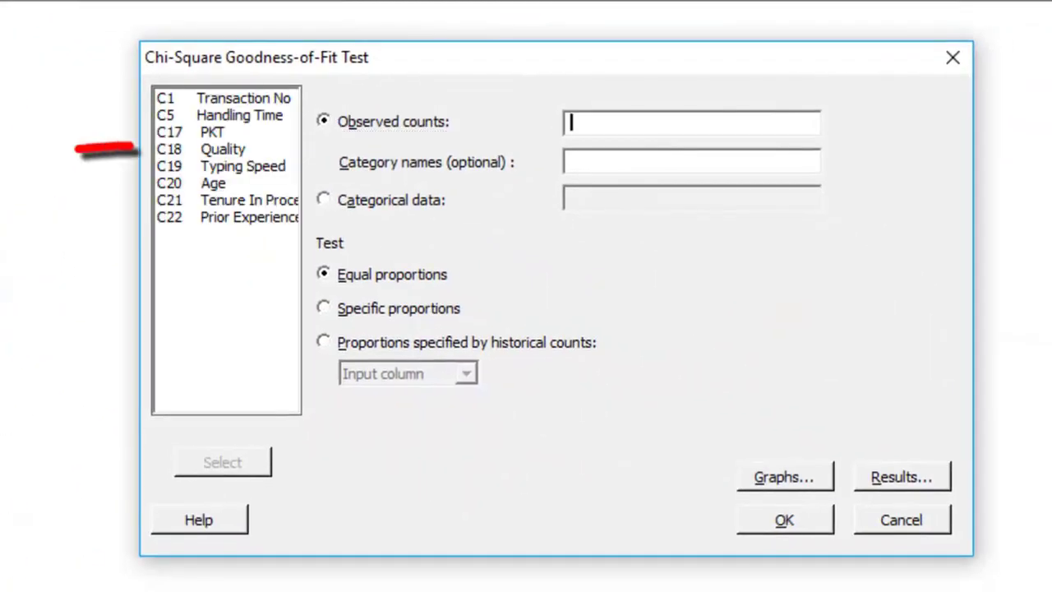
{"action": "double_click", "coordinate": [223, 149]}
{"action": "left_click", "coordinate": [571, 161]}
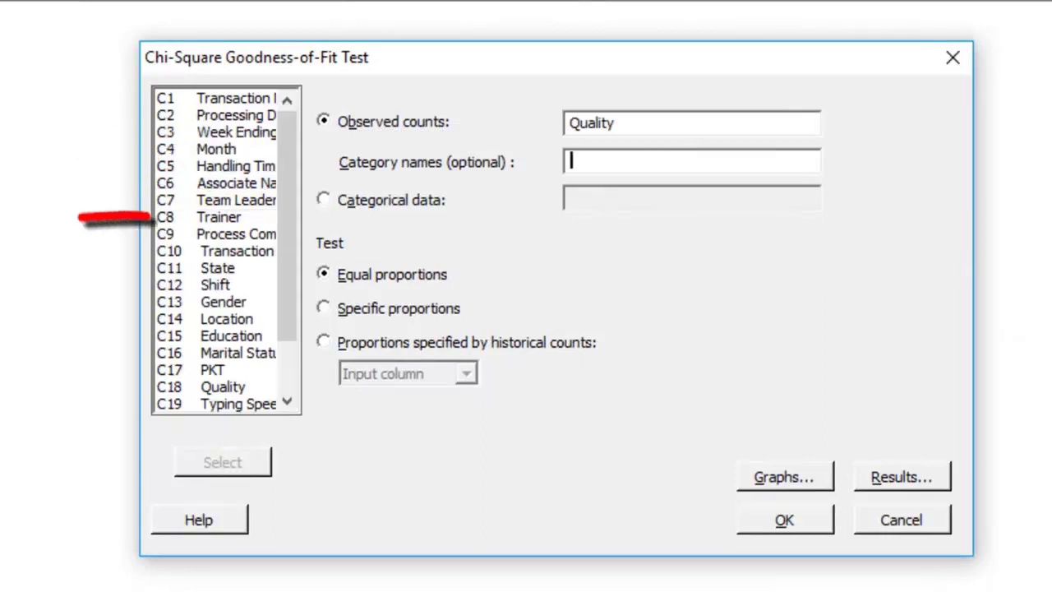
{"action": "double_click", "coordinate": [219, 217]}
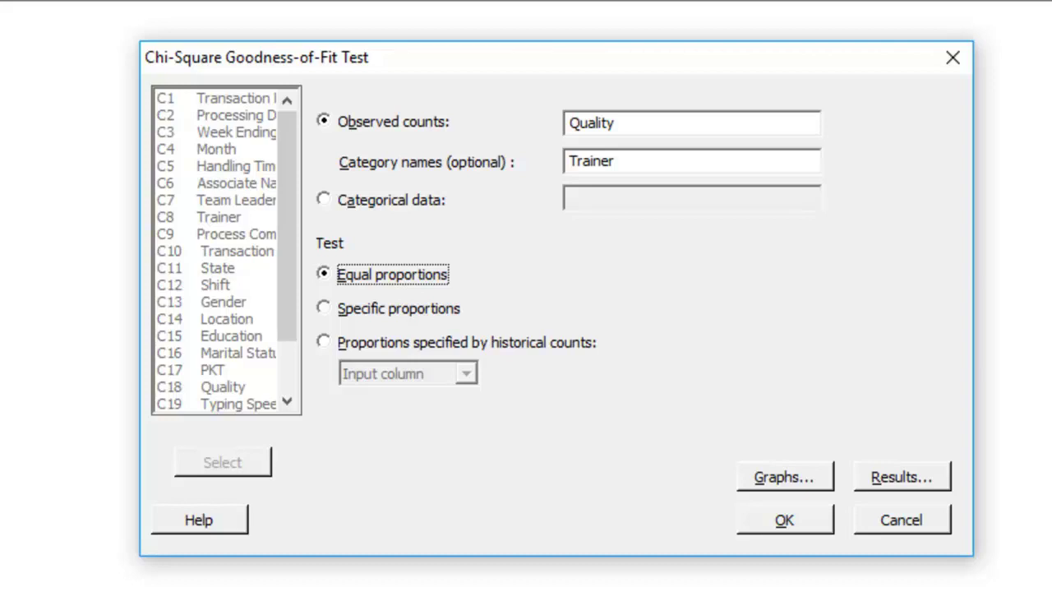
{"action": "left_click", "coordinate": [784, 520]}
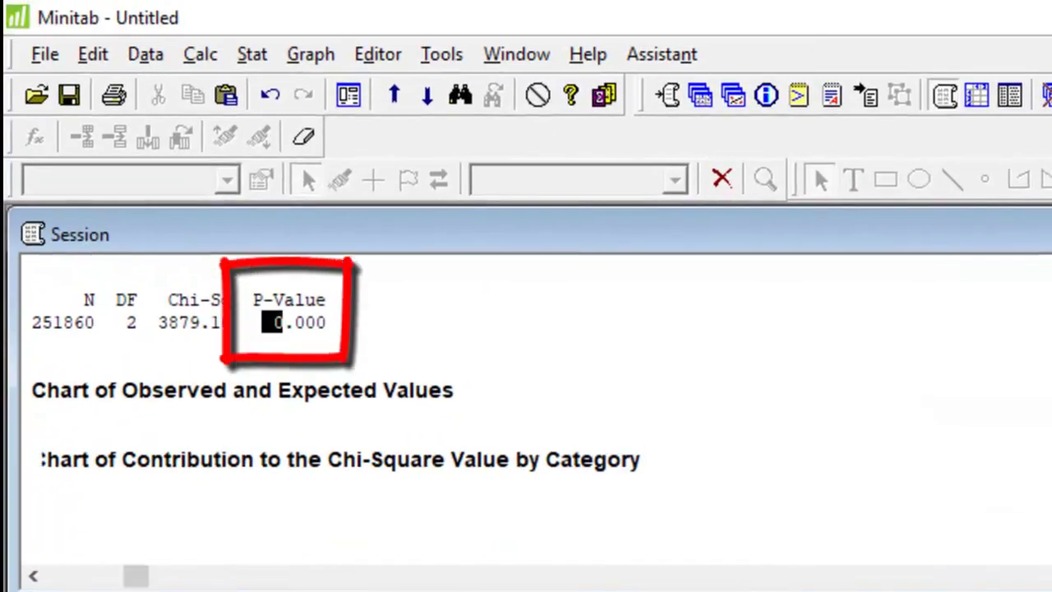
Examine the goodness-of-fit P-Value in the session output and the enlarged Chart of Observed and Expected Values
{"action": "left_click_drag", "start_coordinate": [282, 322], "coordinate": [326, 323]}
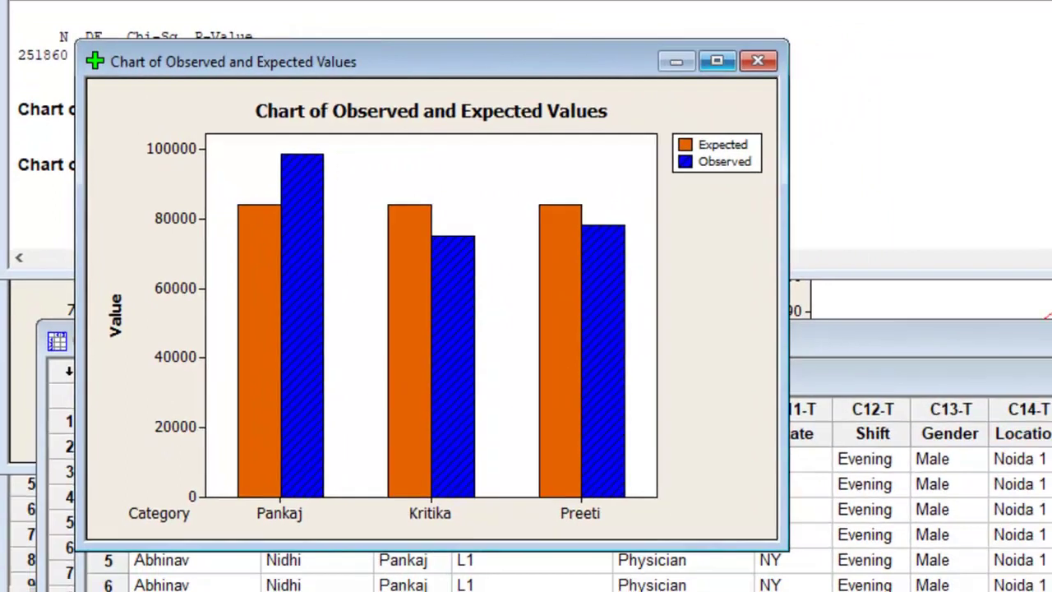
{"action": "left_click", "coordinate": [839, 167]}
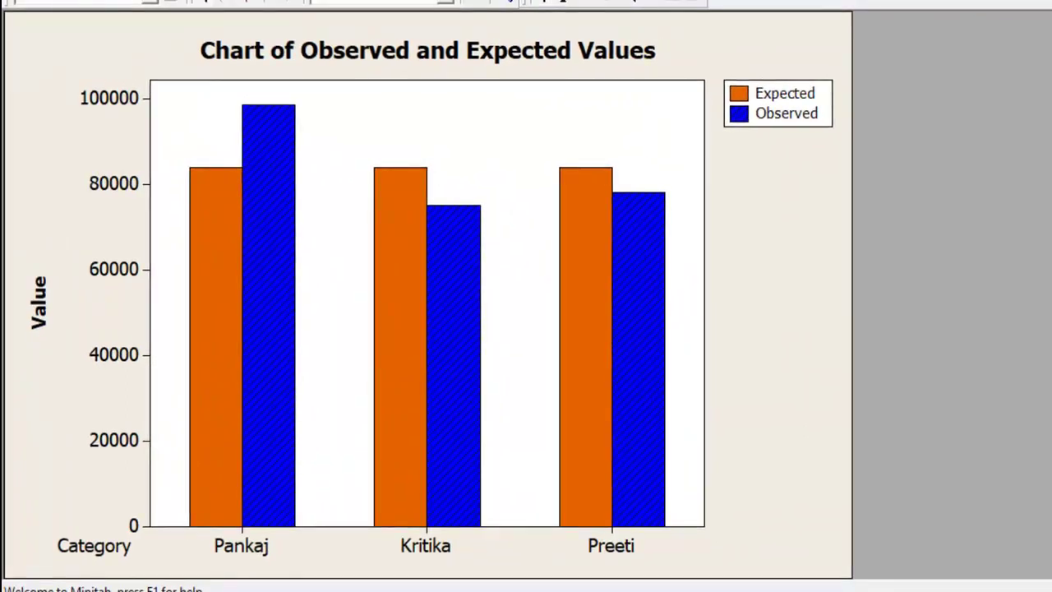
{"action": "mouse_move", "coordinate": [201, 322]}
{"action": "mouse_move", "coordinate": [253, 319]}
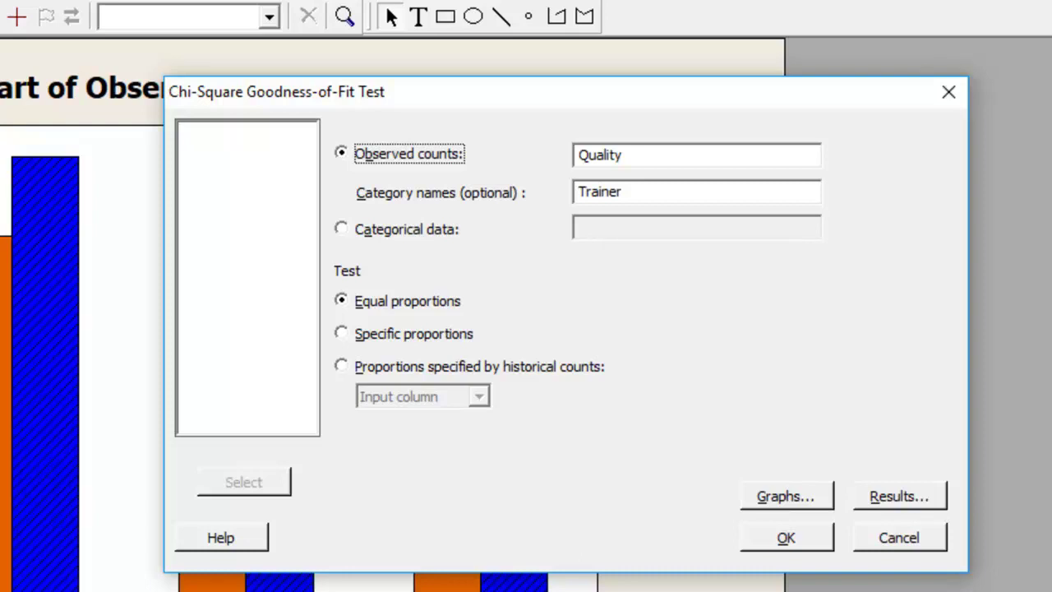
Close the Goodness-of-Fit dialog without running it and create a new blank worksheet
{"action": "key", "text": "Escape"}
{"action": "key", "text": "ctrl+n"}
{"action": "key", "text": "Return"}
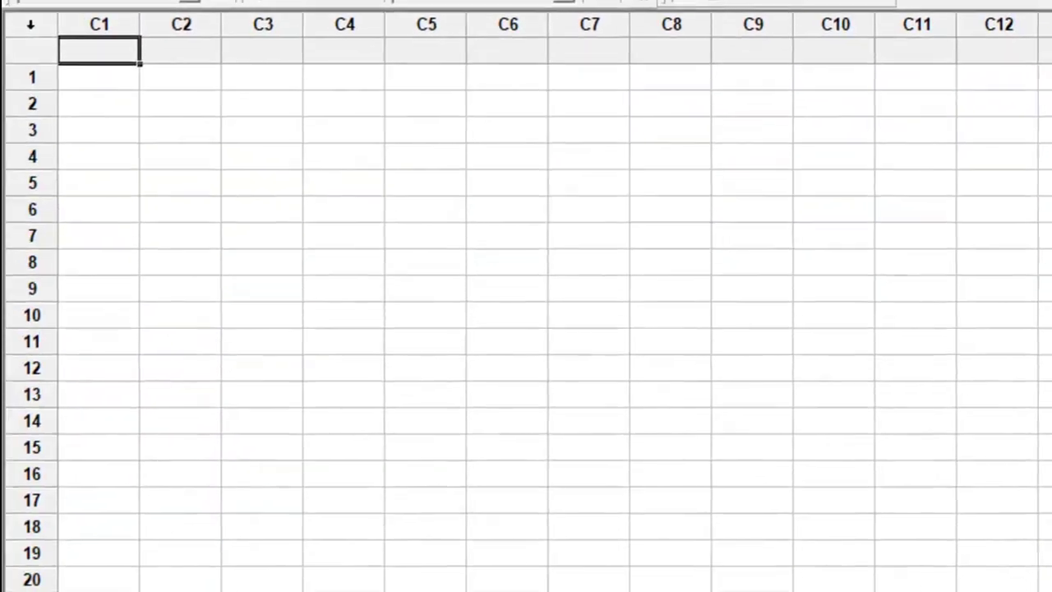
Name column C1 "Count of Attrition" and column C2 "Dept" in the new worksheet
{"action": "type", "text": "Co"}
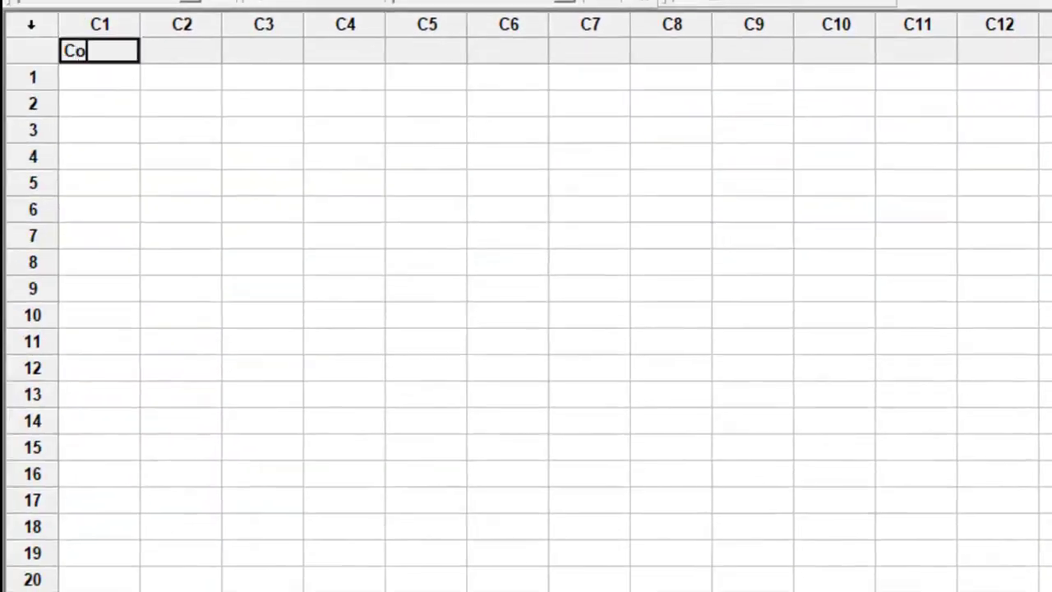
{"action": "type", "text": "unt of A"}
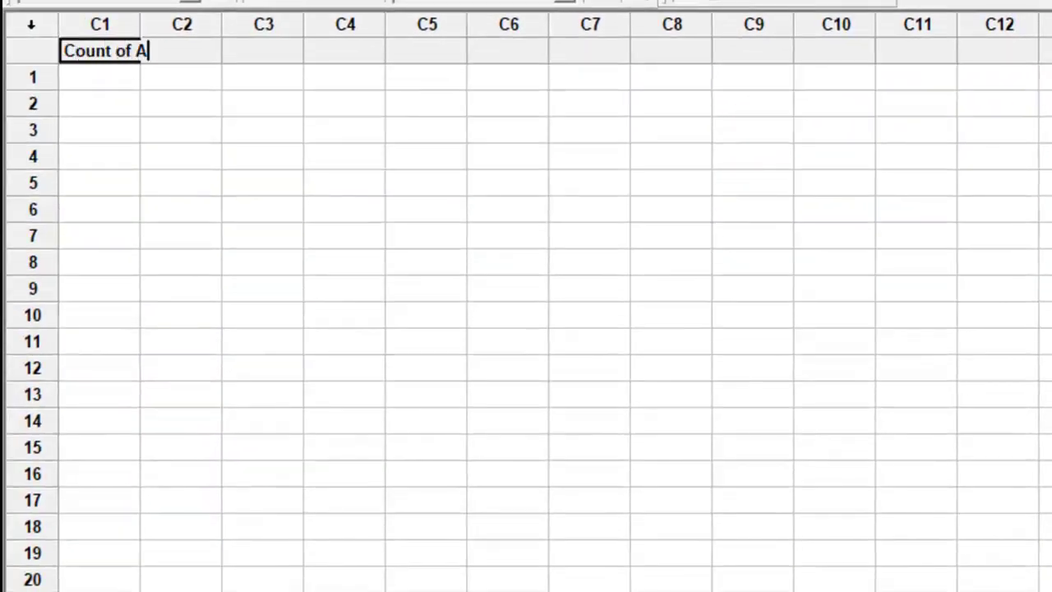
{"action": "type", "text": "ttrition"}
{"action": "key", "text": "Tab"}
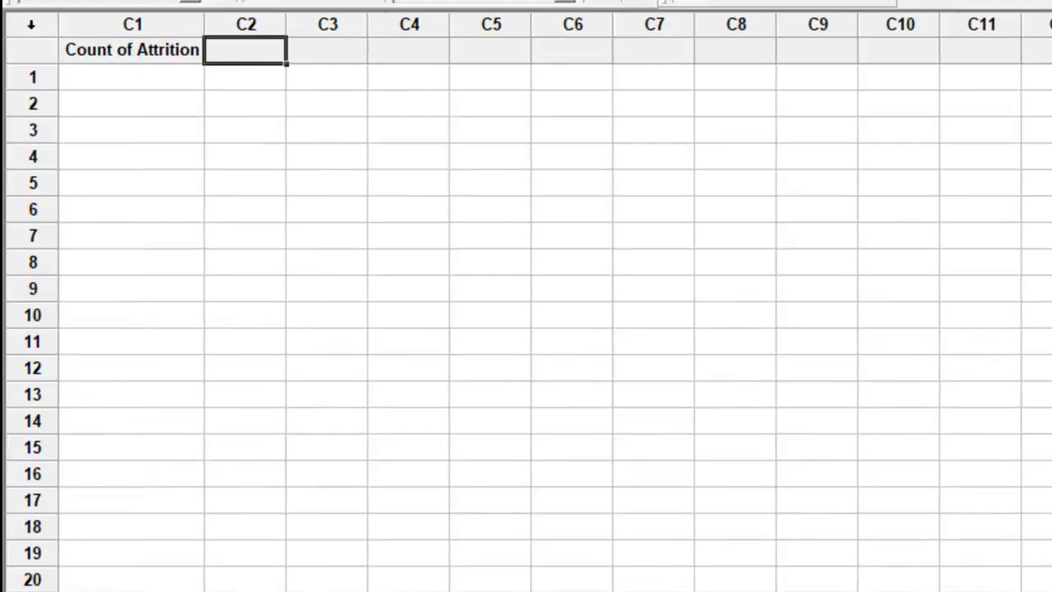
{"action": "type", "text": "Dept"}
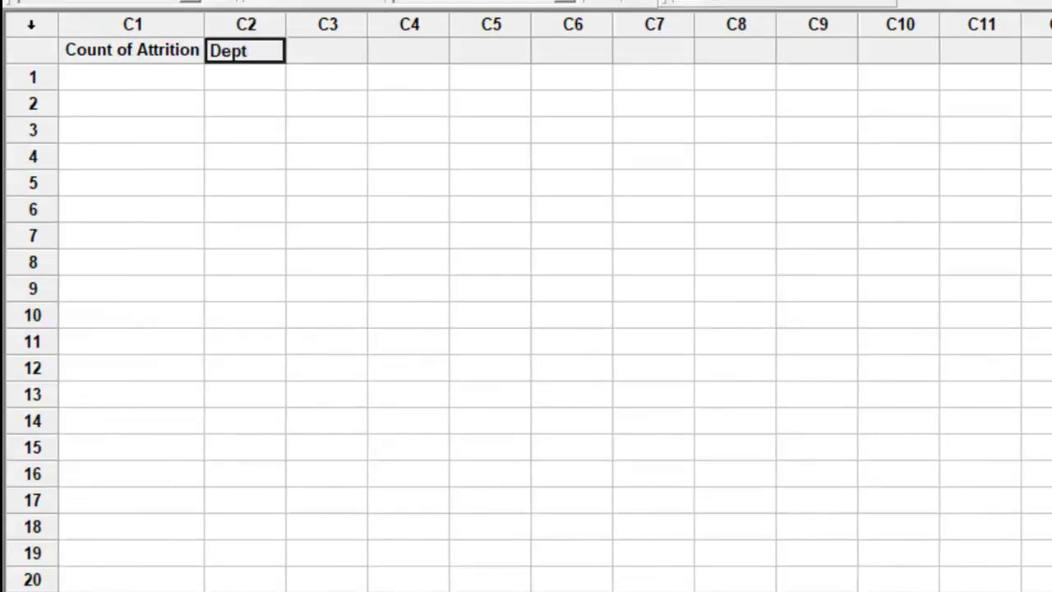
{"action": "key", "text": "Return"}
Fill row 1 with the department Admin and an attrition count of 4
{"action": "type", "text": "Admin"}
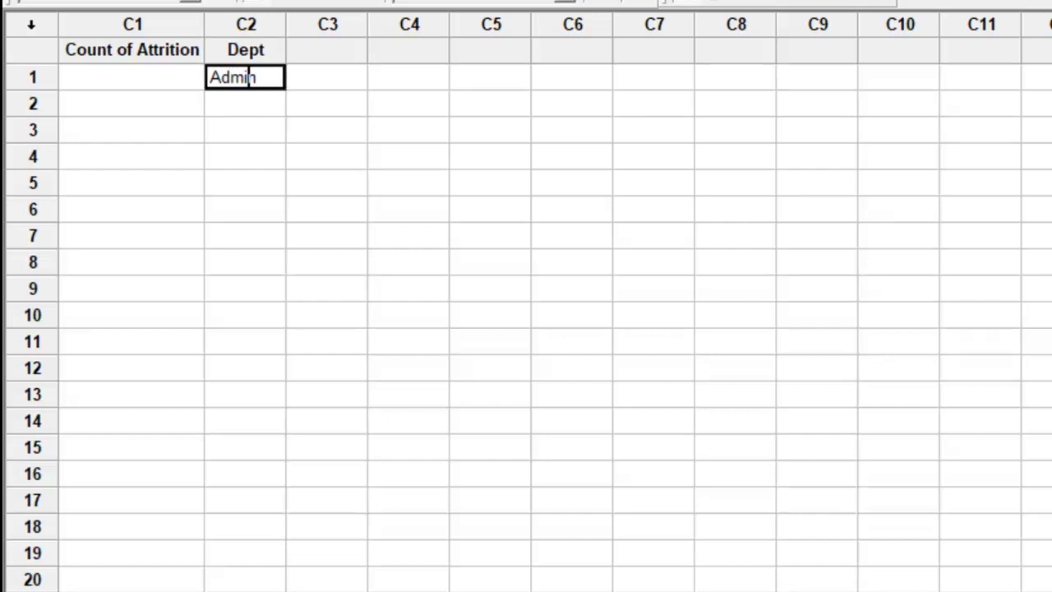
{"action": "key", "text": "shift+Tab"}
{"action": "type", "text": "4"}
{"action": "key", "text": "Return"}
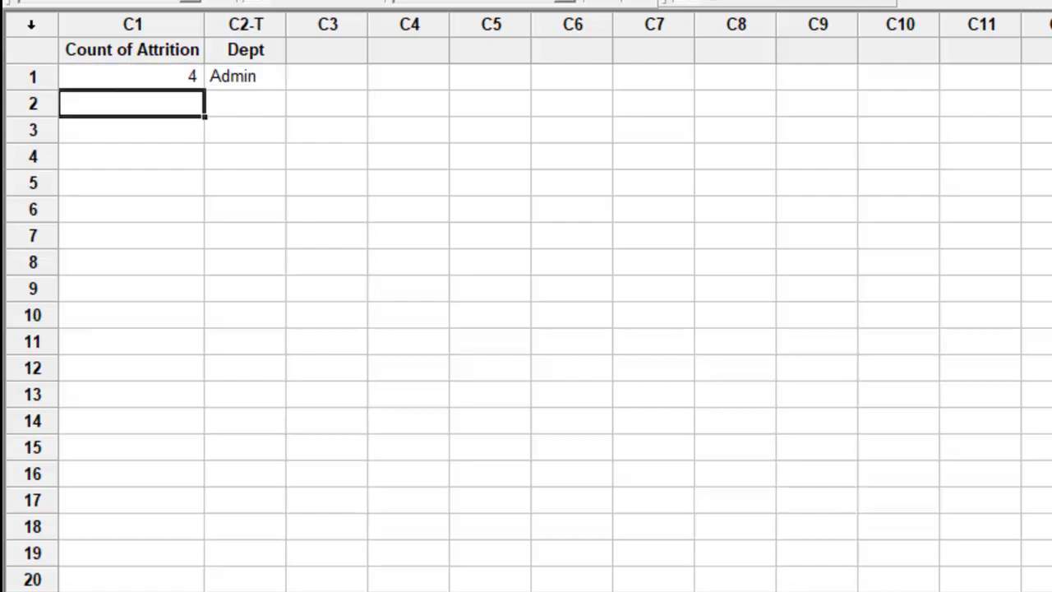
Fill row 2 with count 14 for department HR and row 3 with count 612 for department Ops
{"action": "type", "text": "14"}
{"action": "key", "text": "Tab"}
{"action": "type", "text": "HR"}
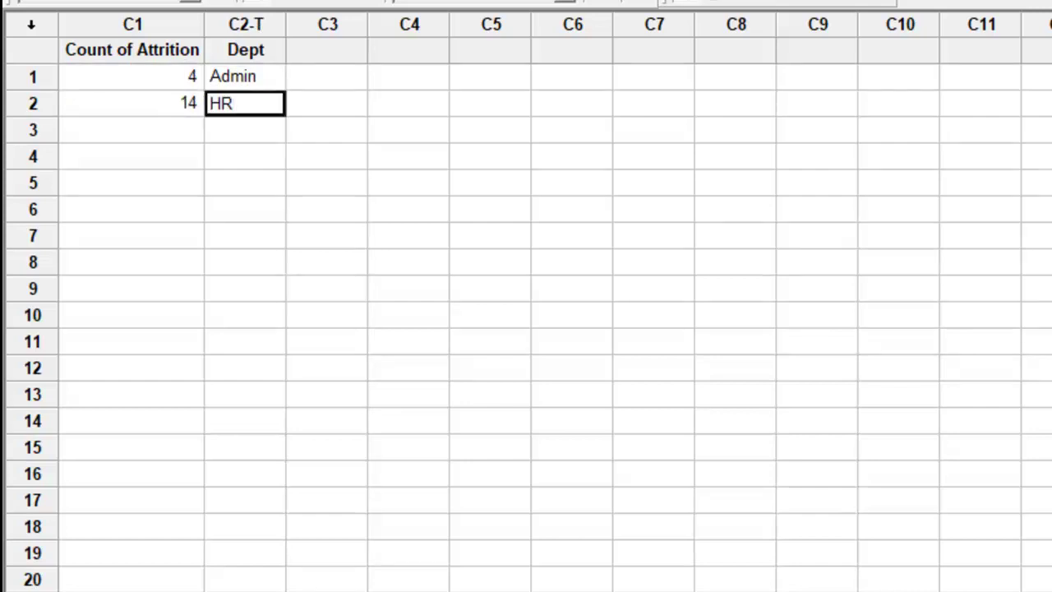
{"action": "key", "text": "Return"}
{"action": "type", "text": "Ops"}
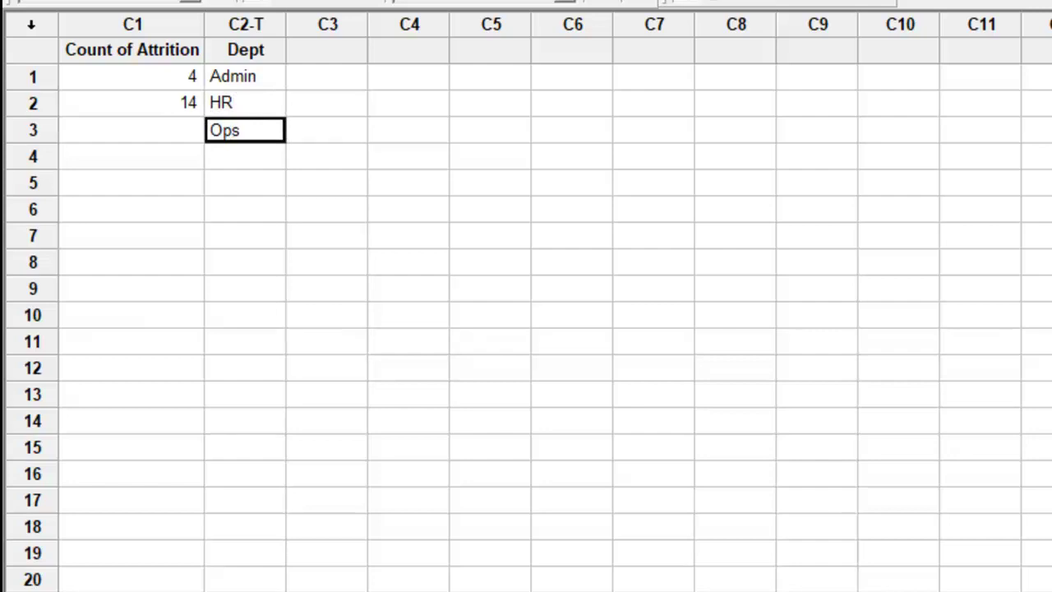
{"action": "key", "text": "shift+Tab"}
{"action": "type", "text": "612"}
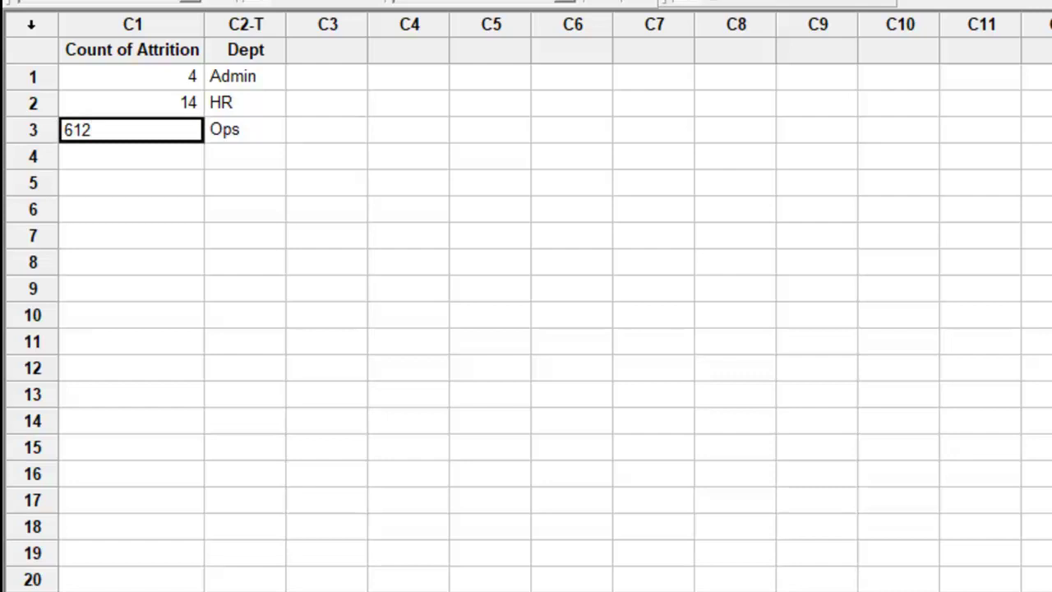
{"action": "key", "text": "Return"}
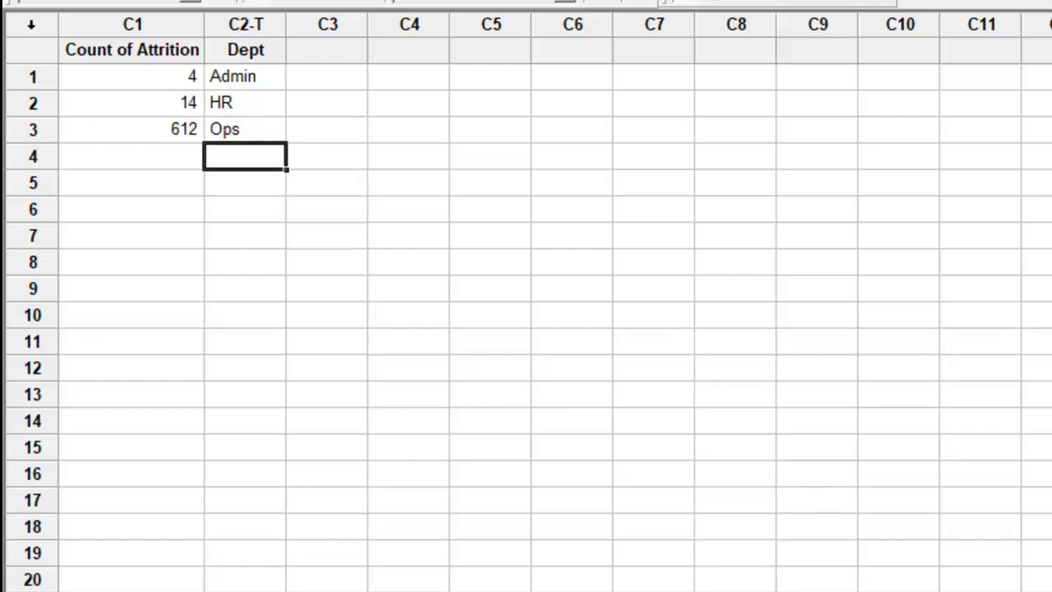
Fill row 4 with count 3 for department Leadership and row 5 with count 34 for department Quality
{"action": "type", "text": "Leade"}
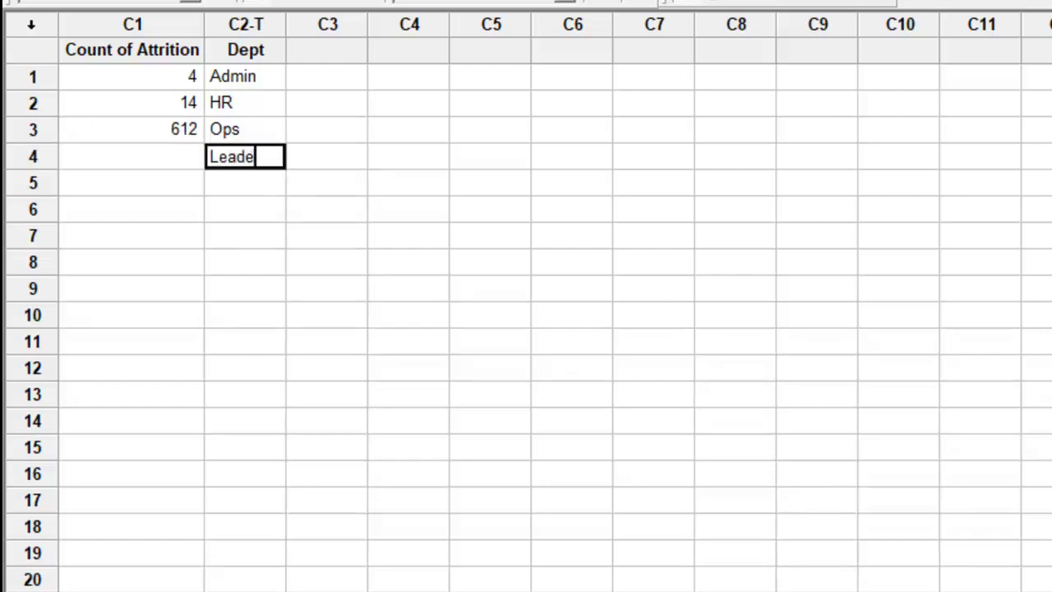
{"action": "type", "text": "rship"}
{"action": "left_click", "coordinate": [130, 156]}
{"action": "type", "text": "3"}
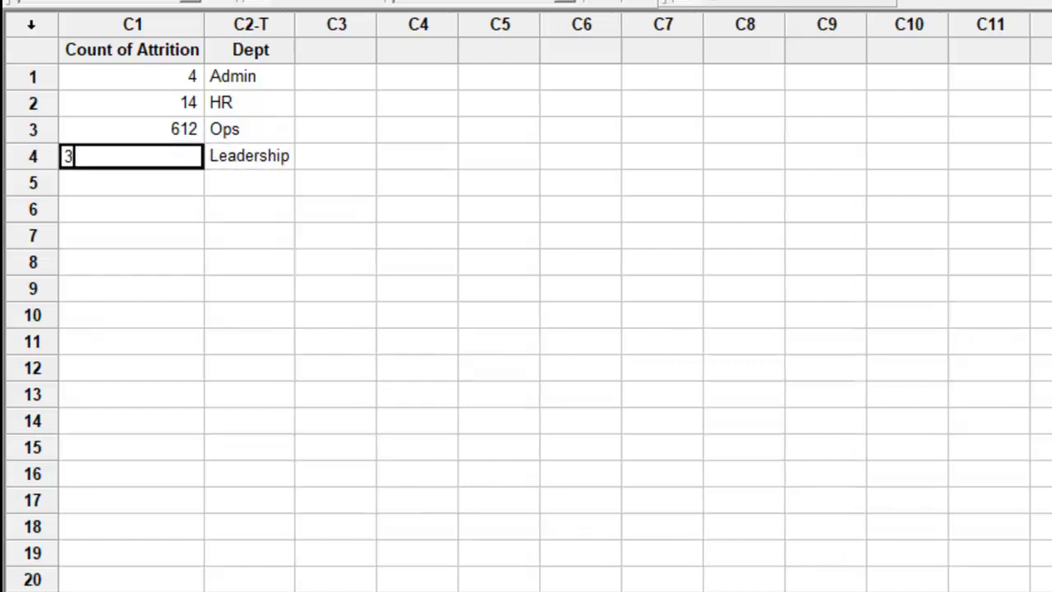
{"action": "key", "text": "Return"}
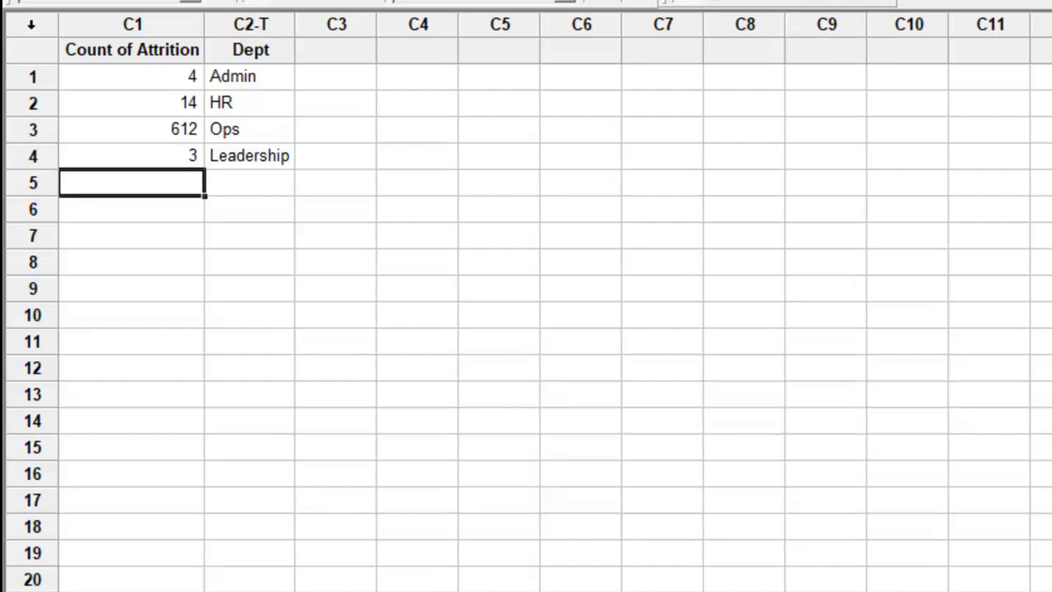
{"action": "type", "text": "34"}
{"action": "key", "text": "Tab"}
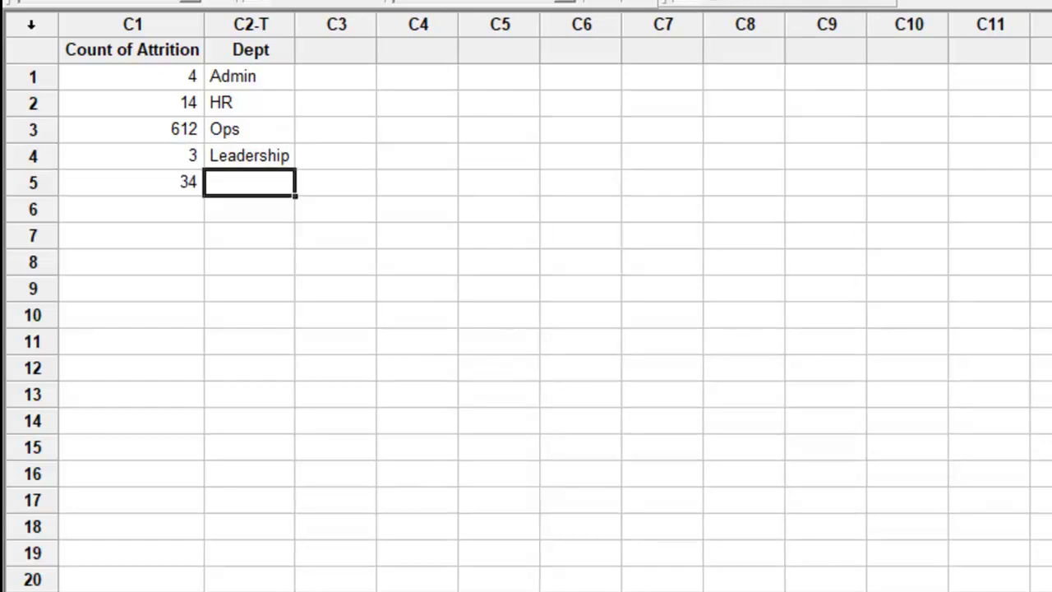
{"action": "type", "text": "Quality"}
{"action": "key", "text": "Return"}
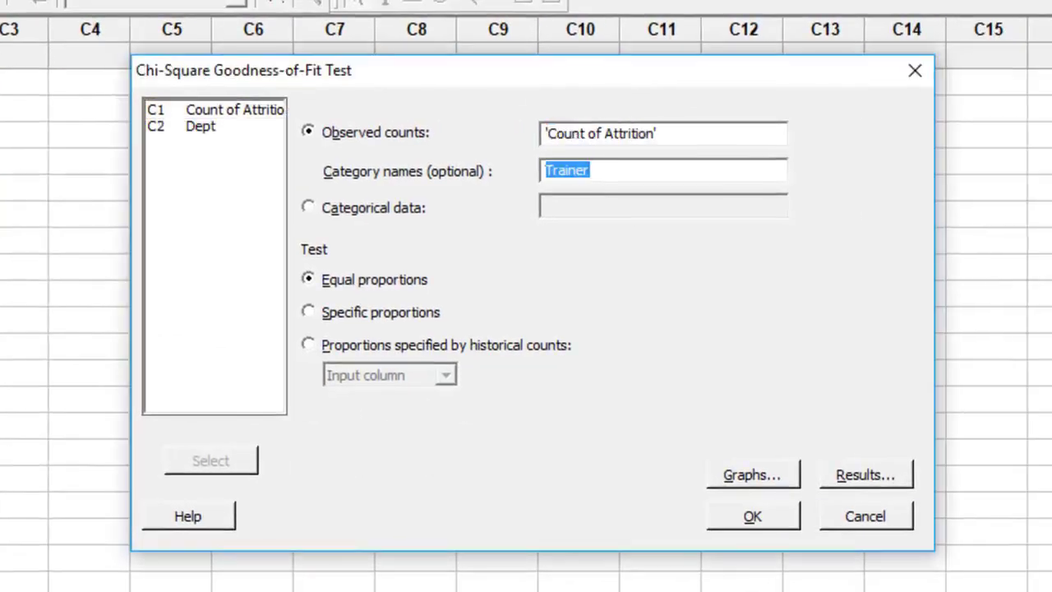
Assign Dept as the category names in the Chi-Square Goodness-of-Fit Test, but dismiss the dialog without running it
{"action": "double_click", "coordinate": [200, 126]}
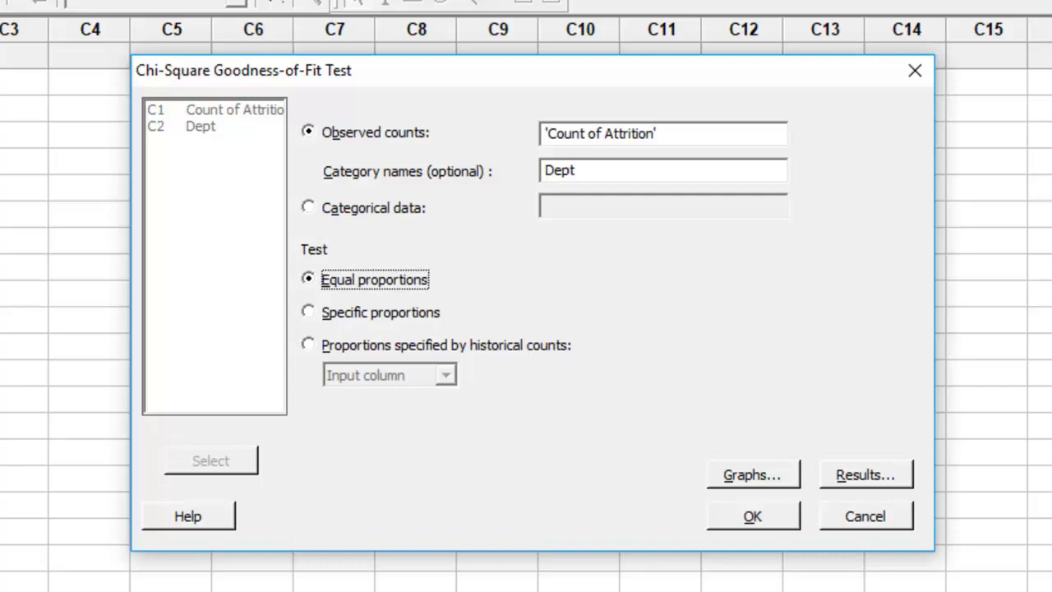
{"action": "left_click", "coordinate": [865, 517]}
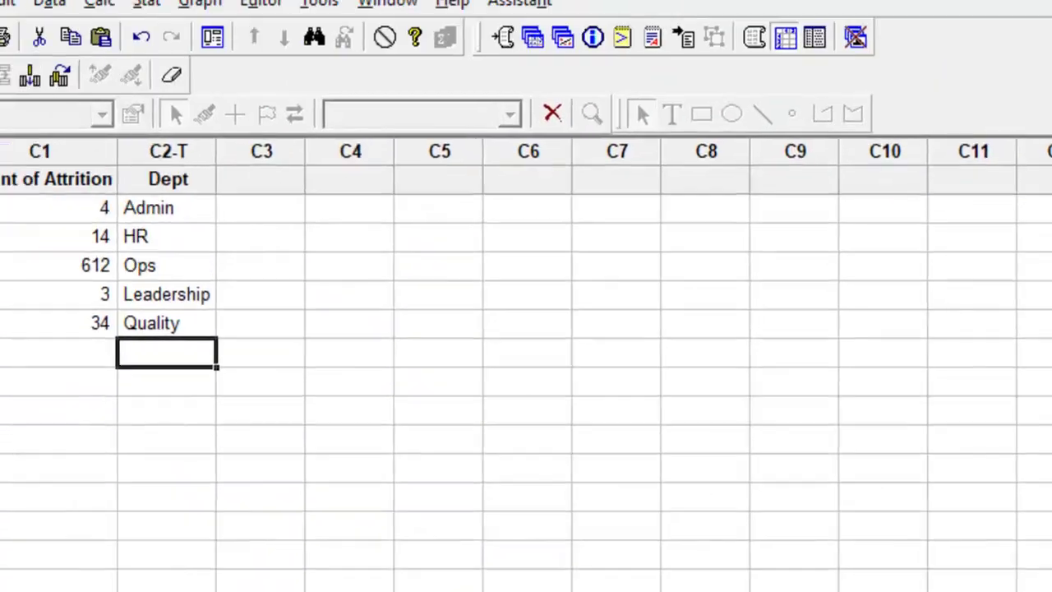
Copy the five rows of attrition counts and departments from the worksheet into an Excel workbook starting at cell A1
{"action": "left_click_drag", "start_coordinate": [148, 268], "coordinate": [283, 387]}
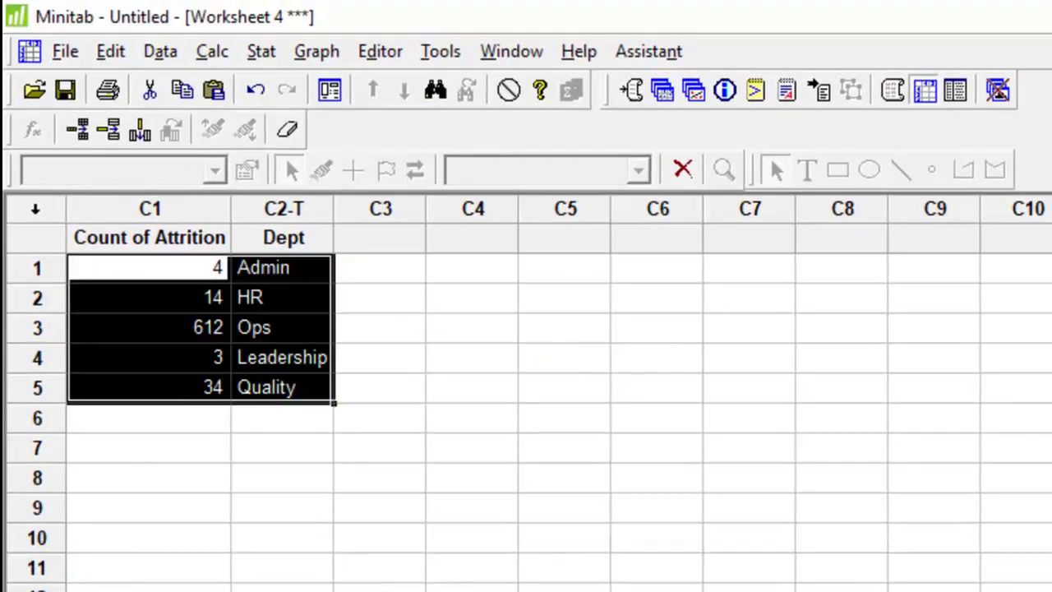
{"action": "key", "text": "Escape"}
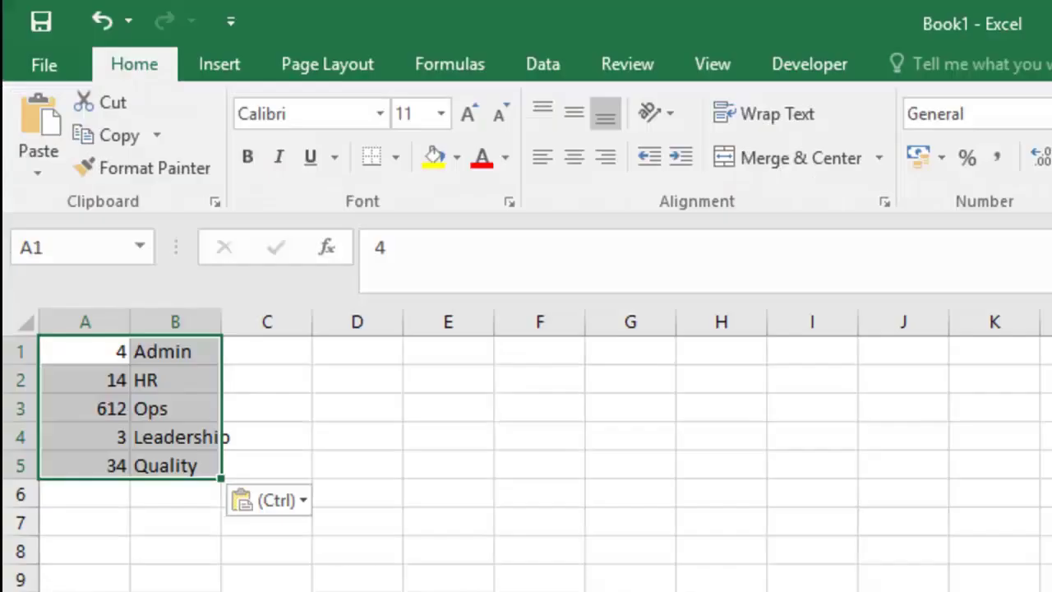
Enter the department headcounts 10, 25, 3000, 15 and 100 in cells C1 through C5
{"action": "left_click", "coordinate": [267, 351]}
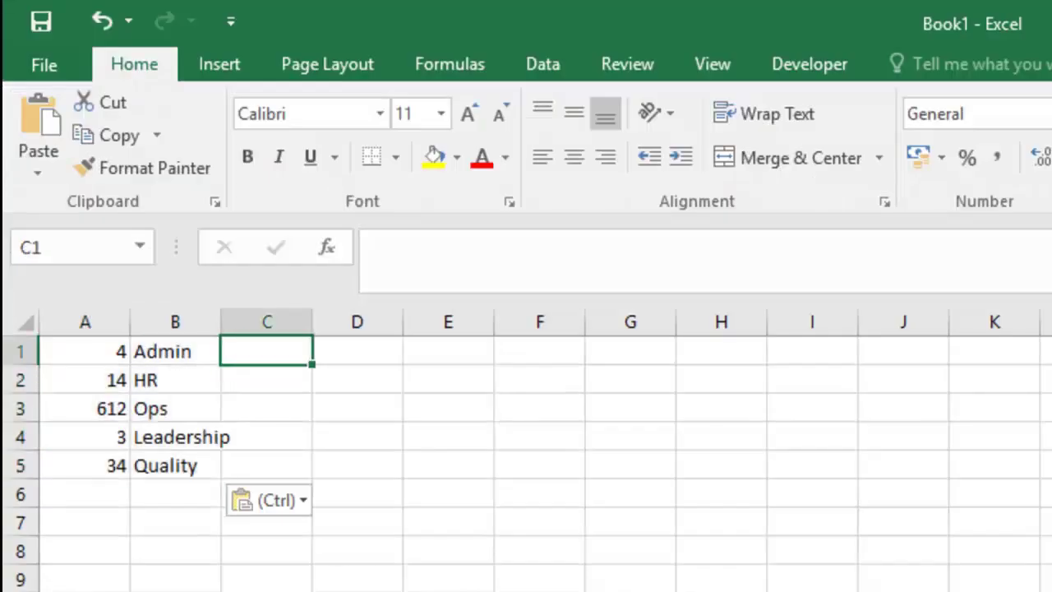
{"action": "type", "text": "10"}
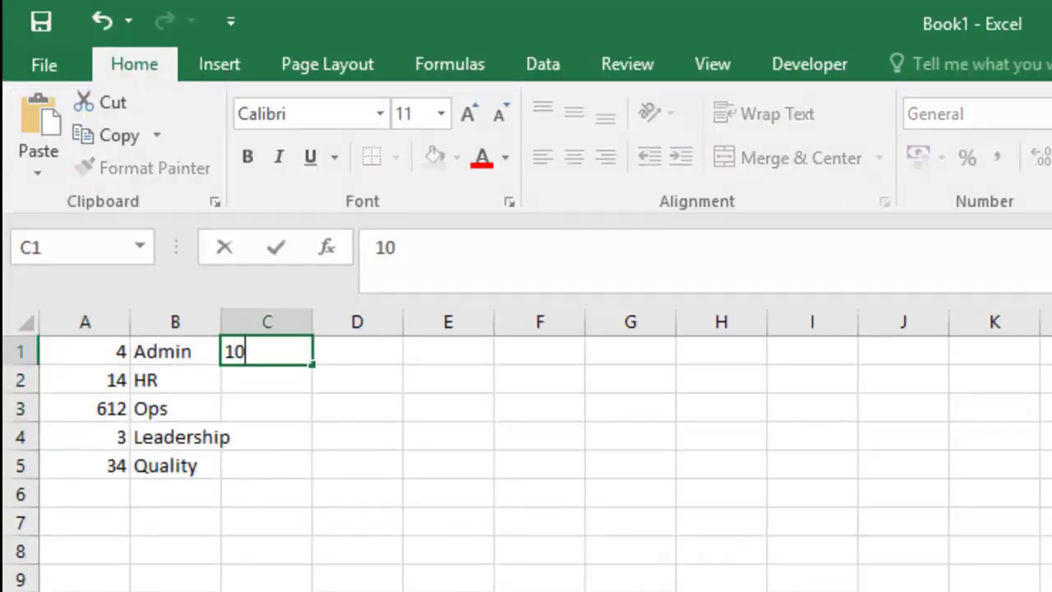
{"action": "key", "text": "Return"}
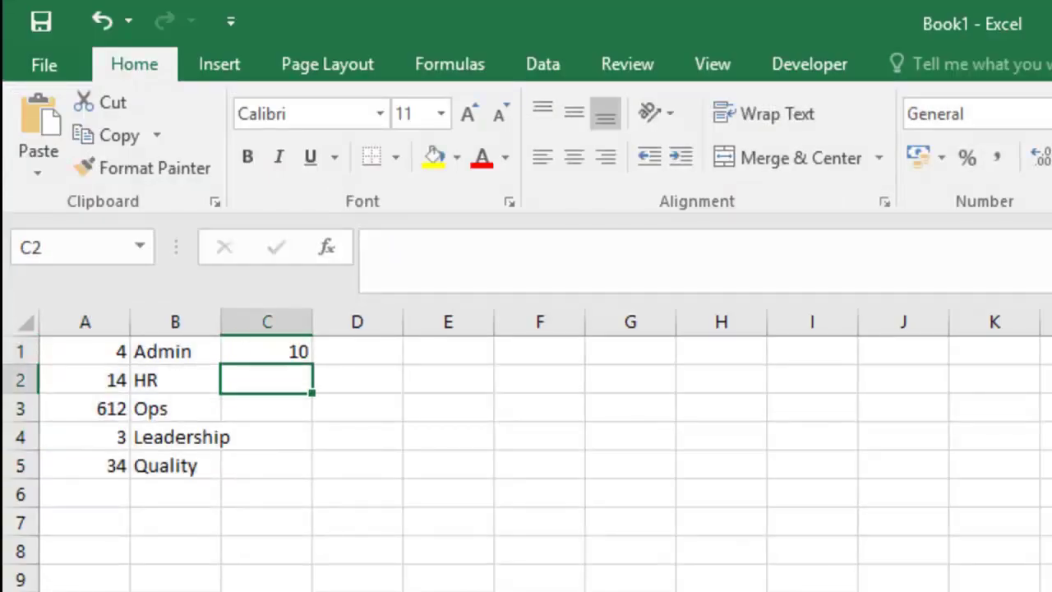
{"action": "type", "text": "25"}
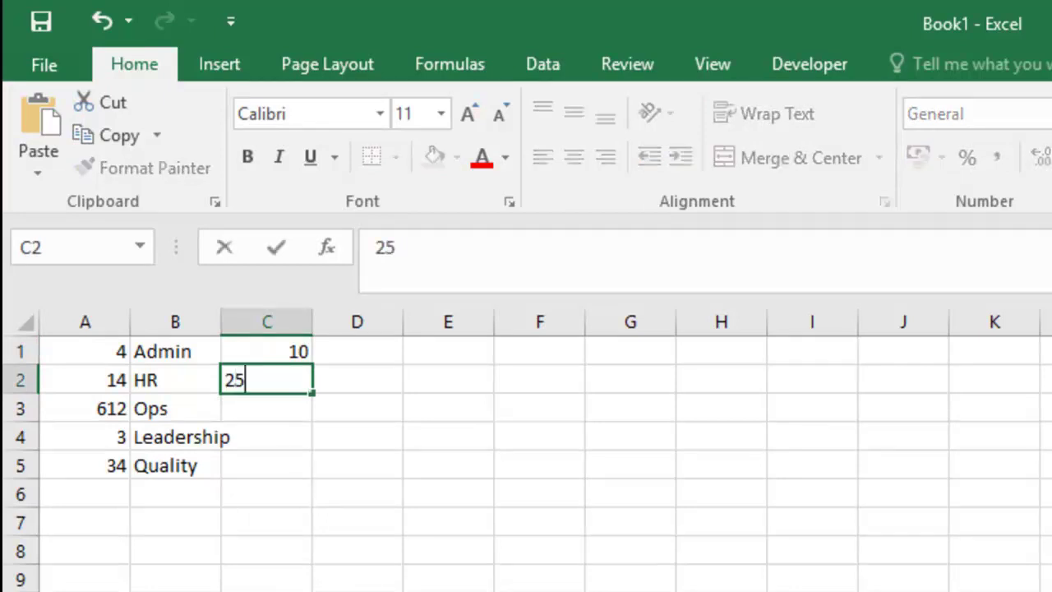
{"action": "key", "text": "Return"}
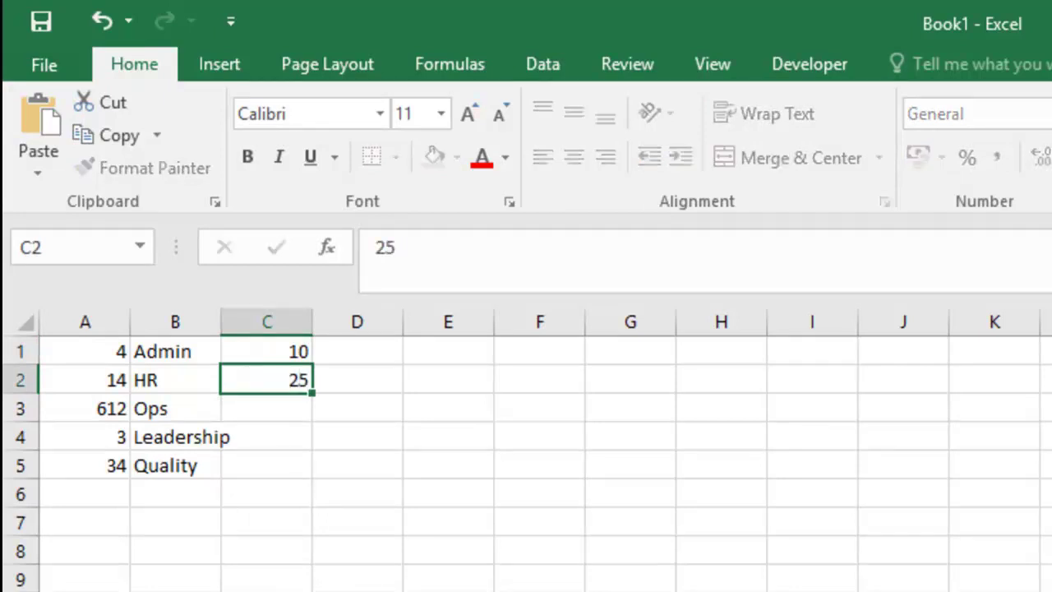
{"action": "type", "text": "3000"}
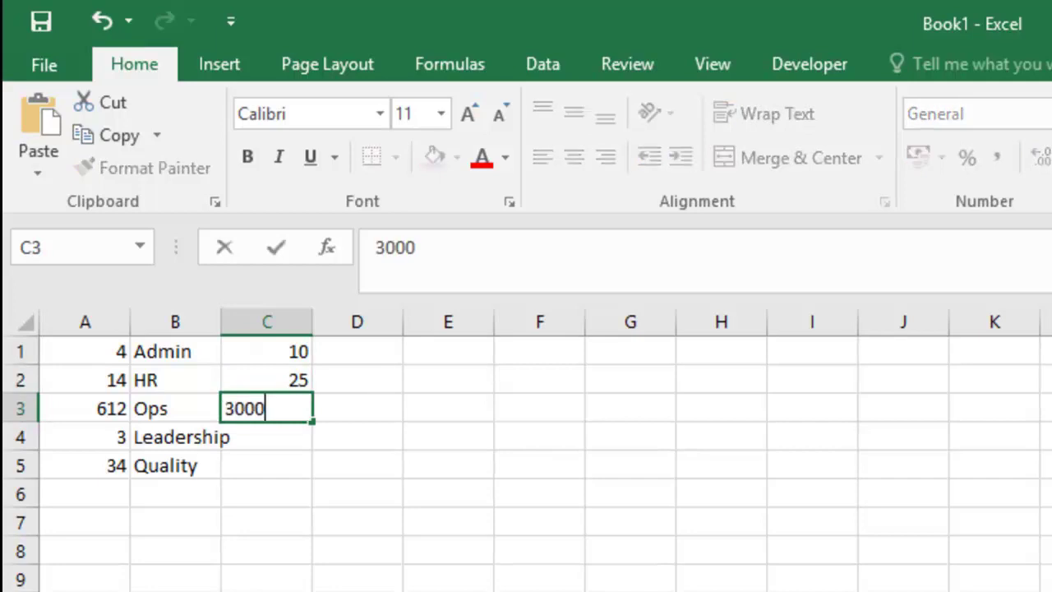
{"action": "key", "text": "Return"}
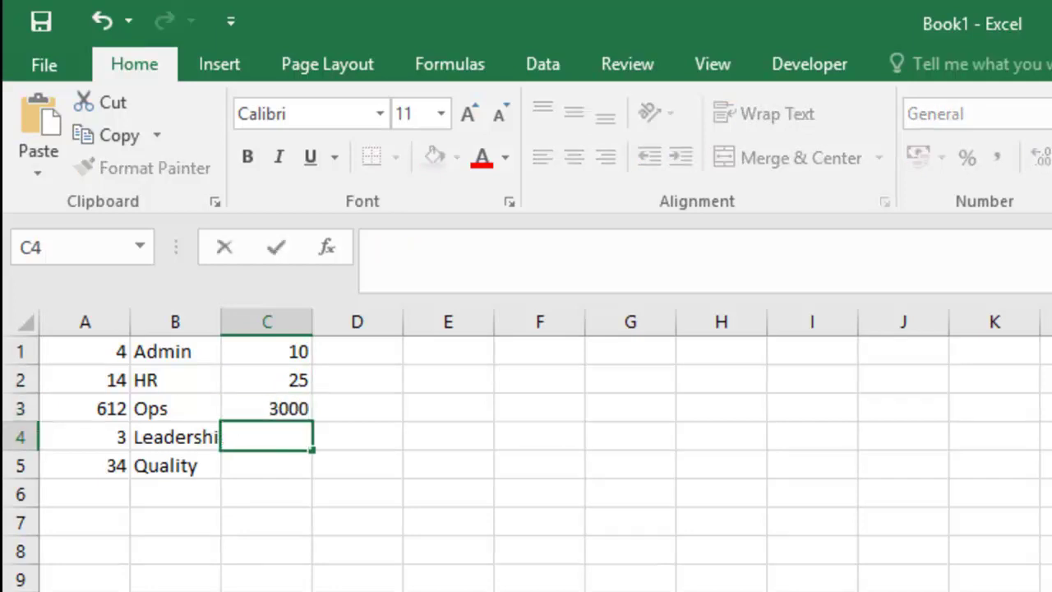
{"action": "type", "text": "15"}
{"action": "key", "text": "Return"}
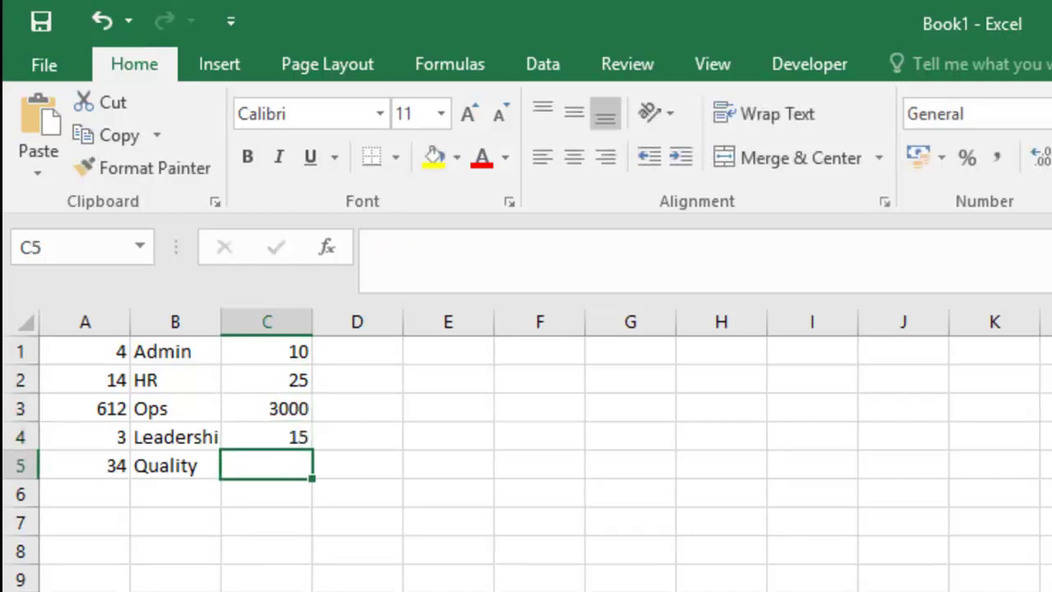
{"action": "type", "text": "100"}
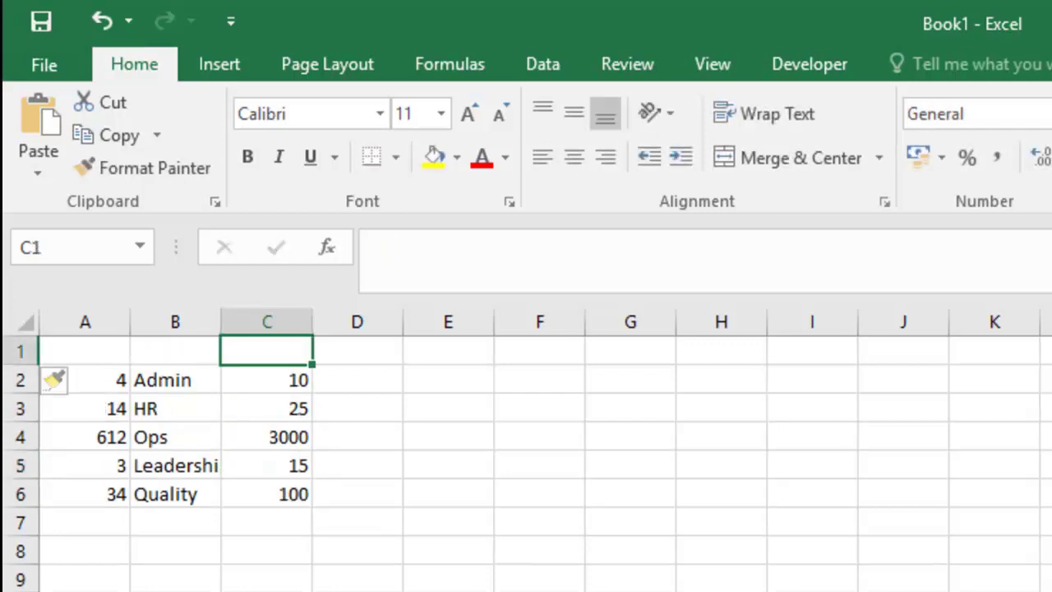
Insert a header row above the data and label column C "HC" and column D "Proportion"
{"action": "type", "text": "HC"}
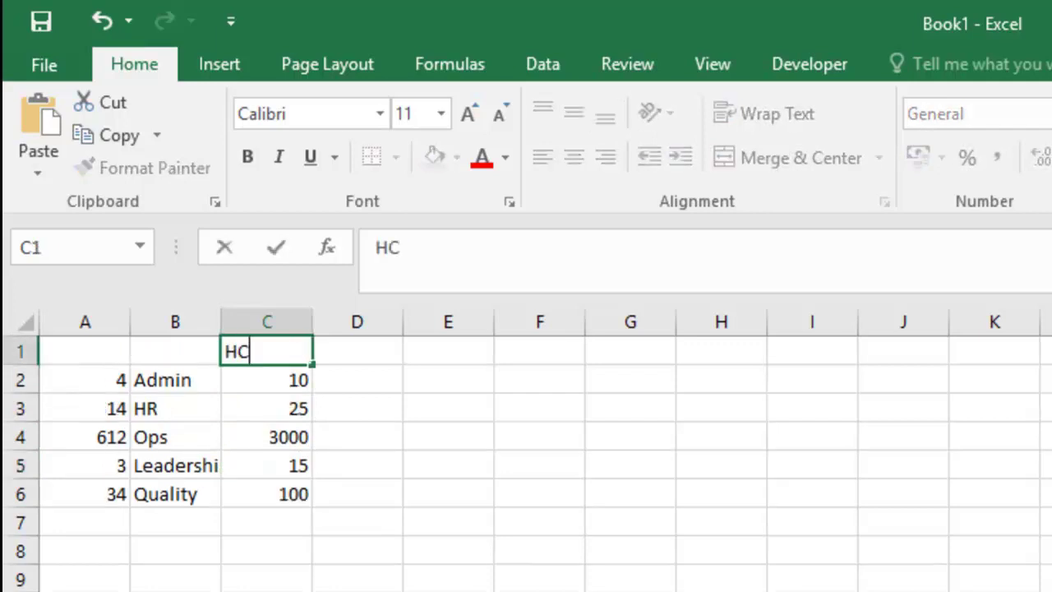
{"action": "key", "text": "Tab"}
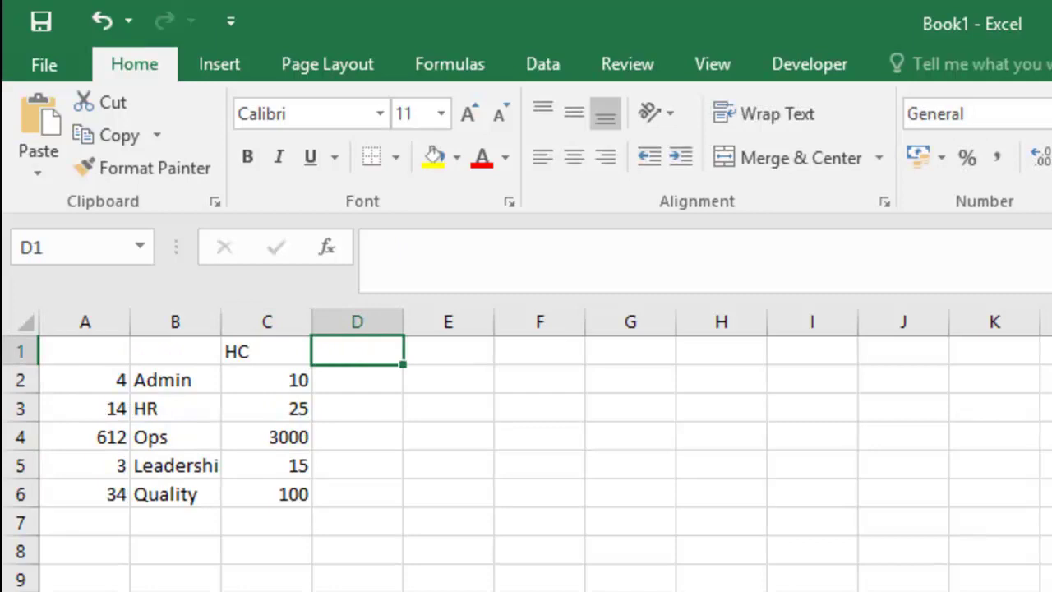
{"action": "type", "text": "Pro"}
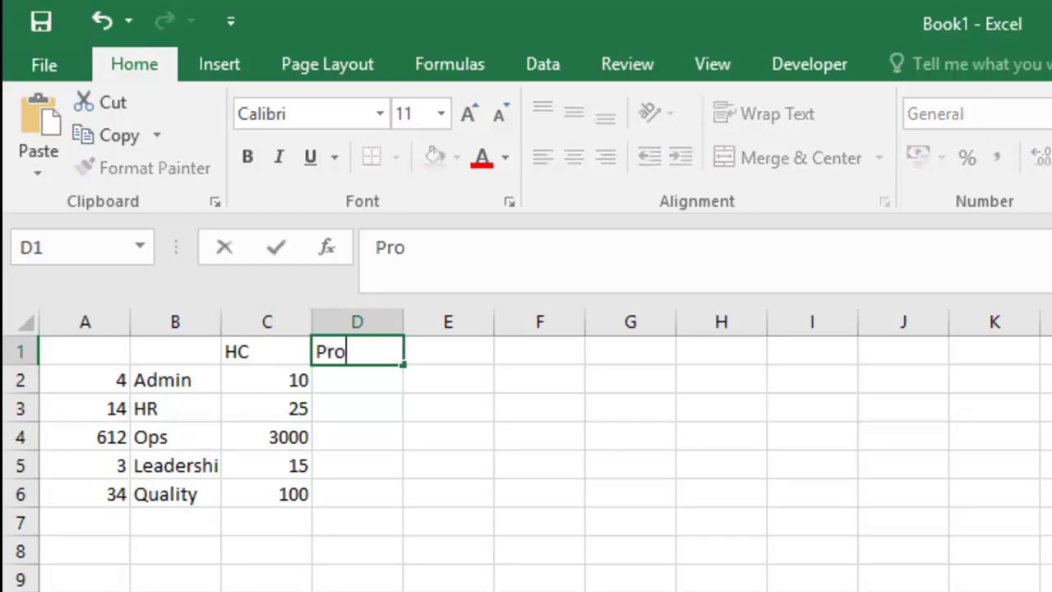
{"action": "type", "text": "portion"}
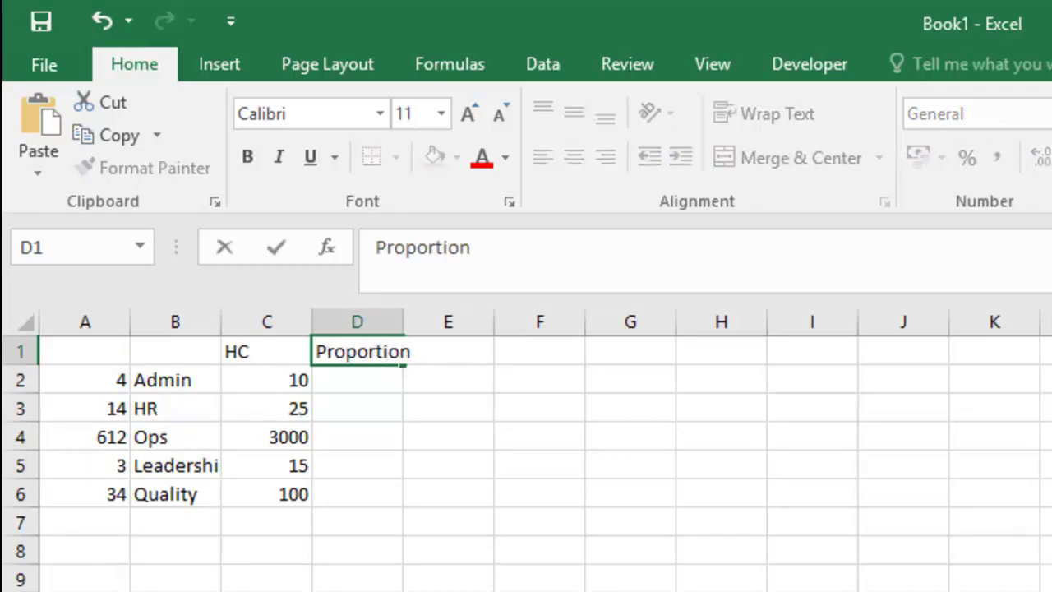
{"action": "key", "text": "Return"}
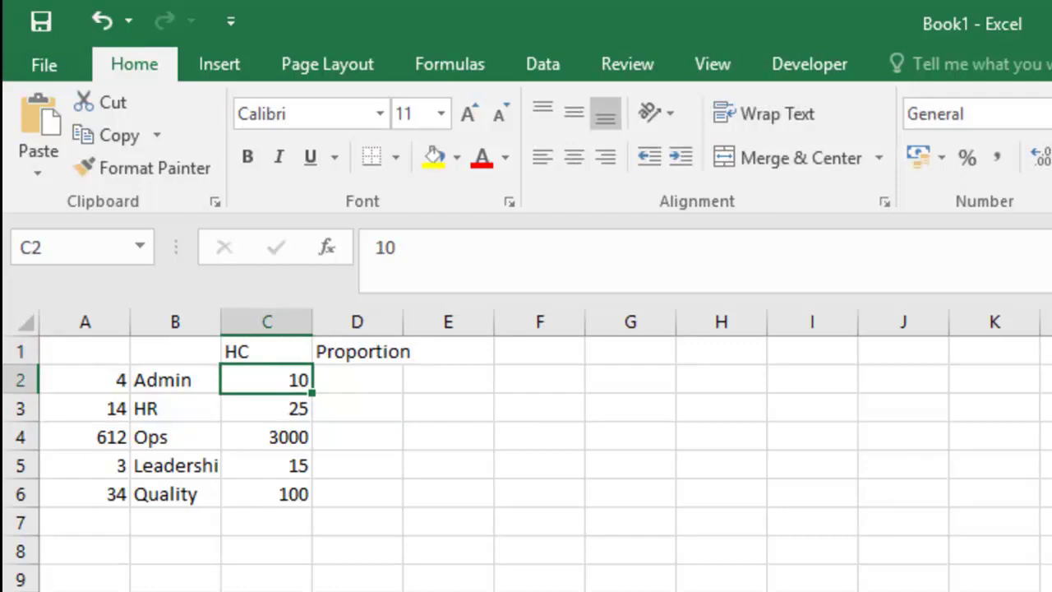
Total the headcounts in cell C7 with a SUM formula over C2:C6
{"action": "left_click", "coordinate": [266, 521]}
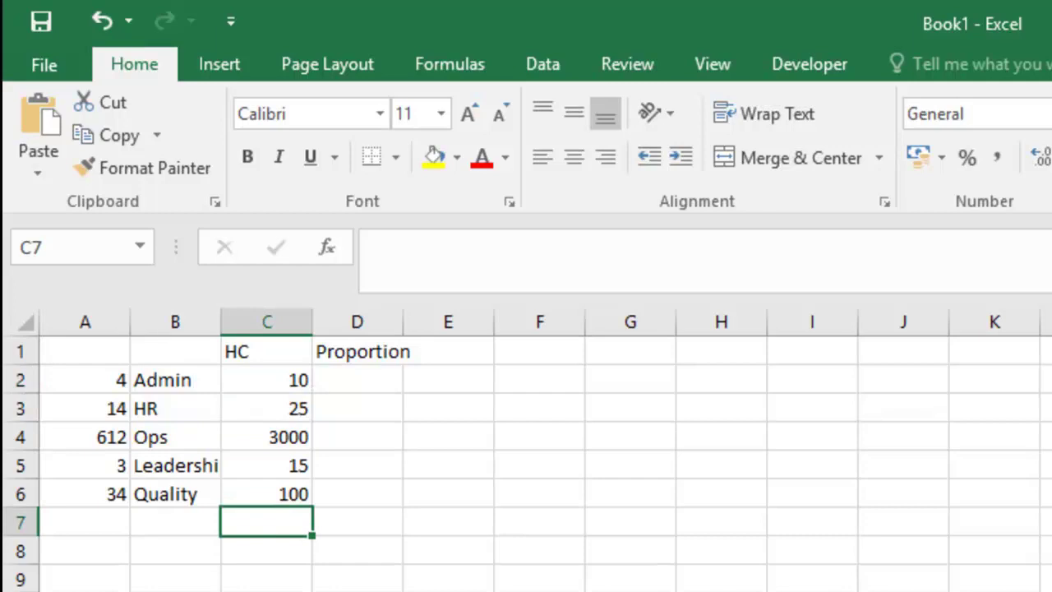
{"action": "type", "text": "=s"}
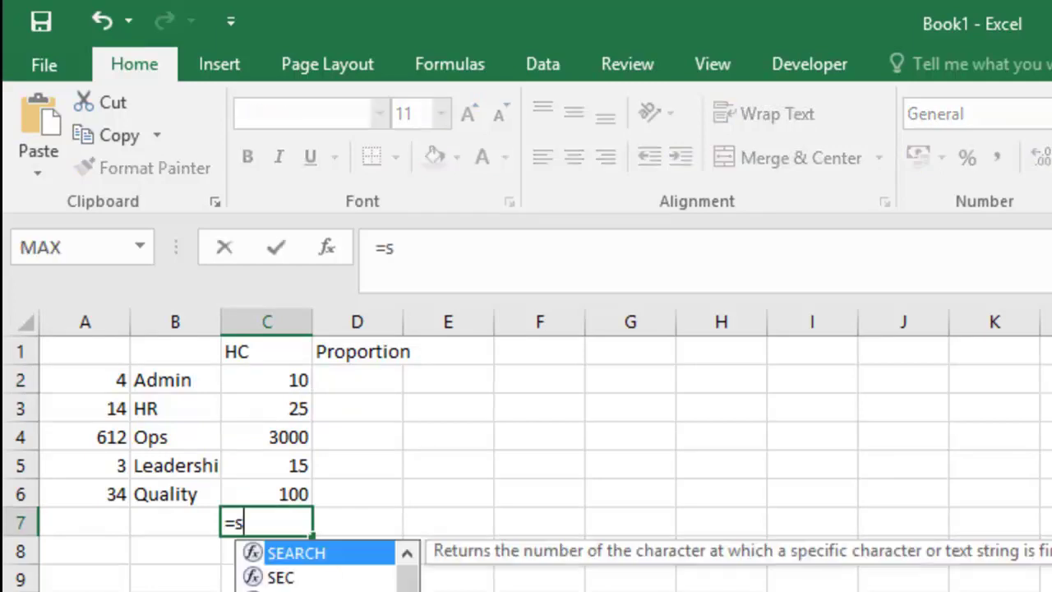
{"action": "type", "text": "um("}
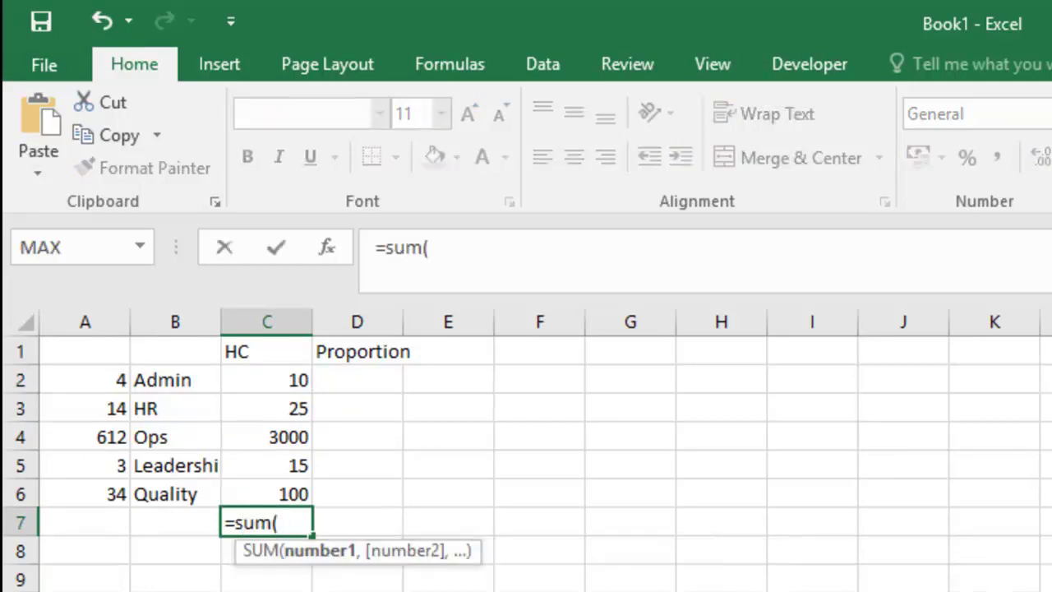
{"action": "left_click_drag", "start_coordinate": [296, 380], "coordinate": [304, 496]}
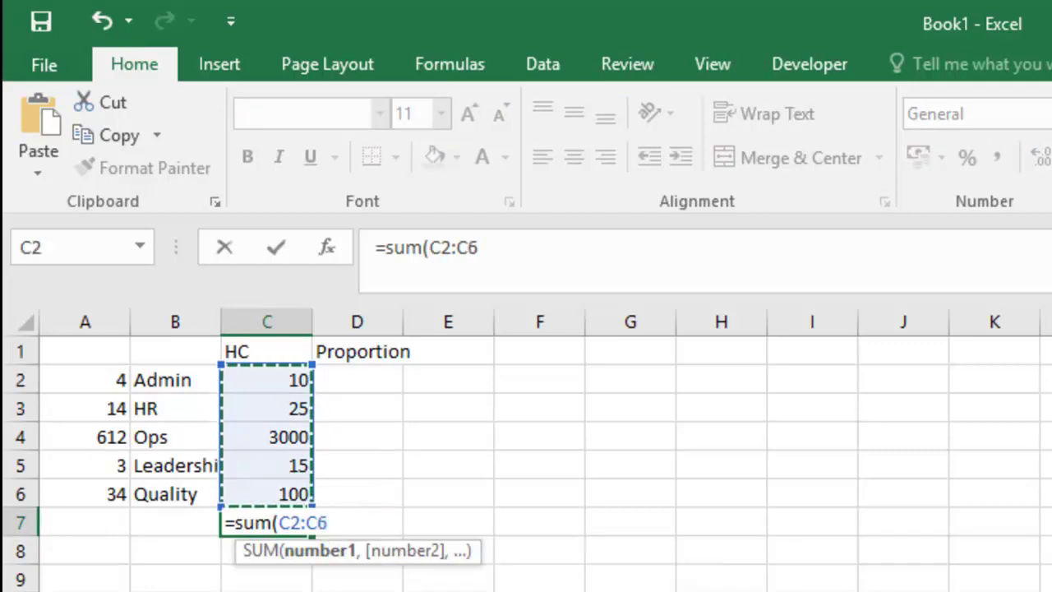
{"action": "type", "text": ")"}
{"action": "key", "text": "Return"}
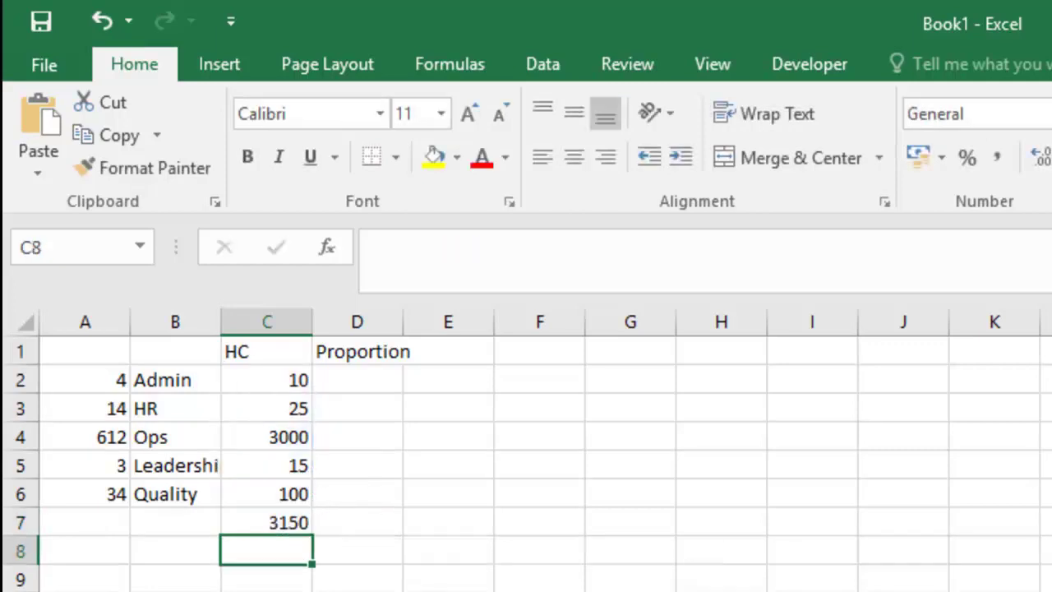
{"action": "left_click", "coordinate": [267, 522]}
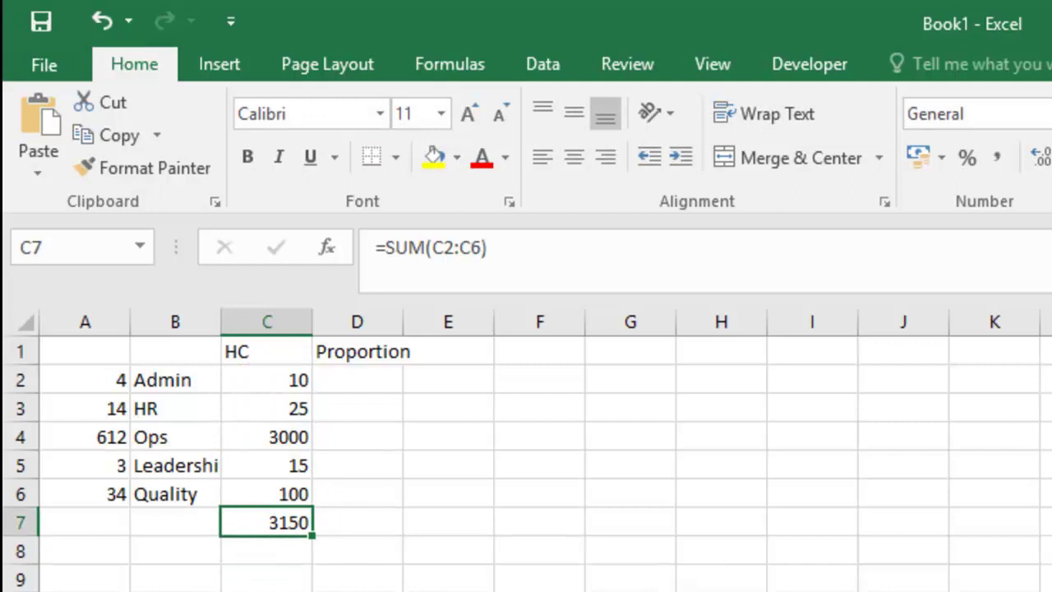
Calculate the Admin proportion in D2 by dividing the headcount in C2 by the total in C7
{"action": "left_click", "coordinate": [357, 379]}
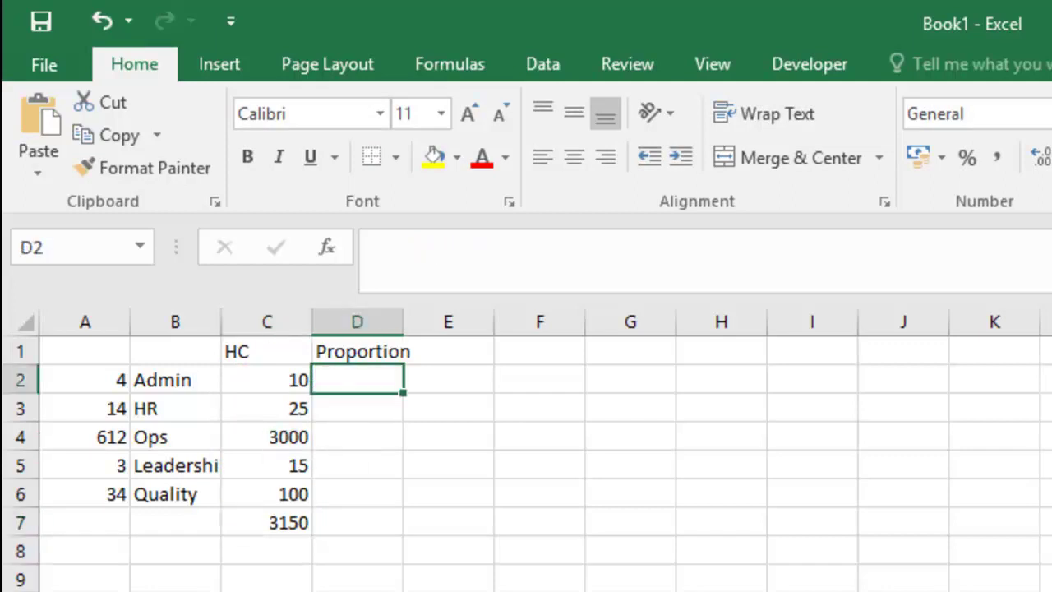
{"action": "type", "text": "="}
{"action": "left_click", "coordinate": [304, 380]}
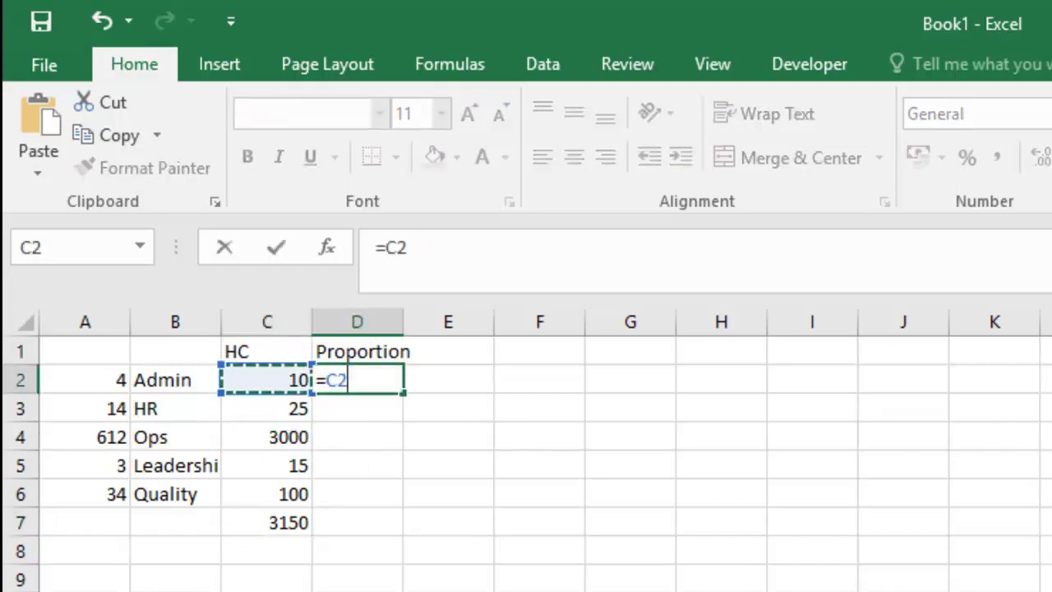
{"action": "type", "text": "/"}
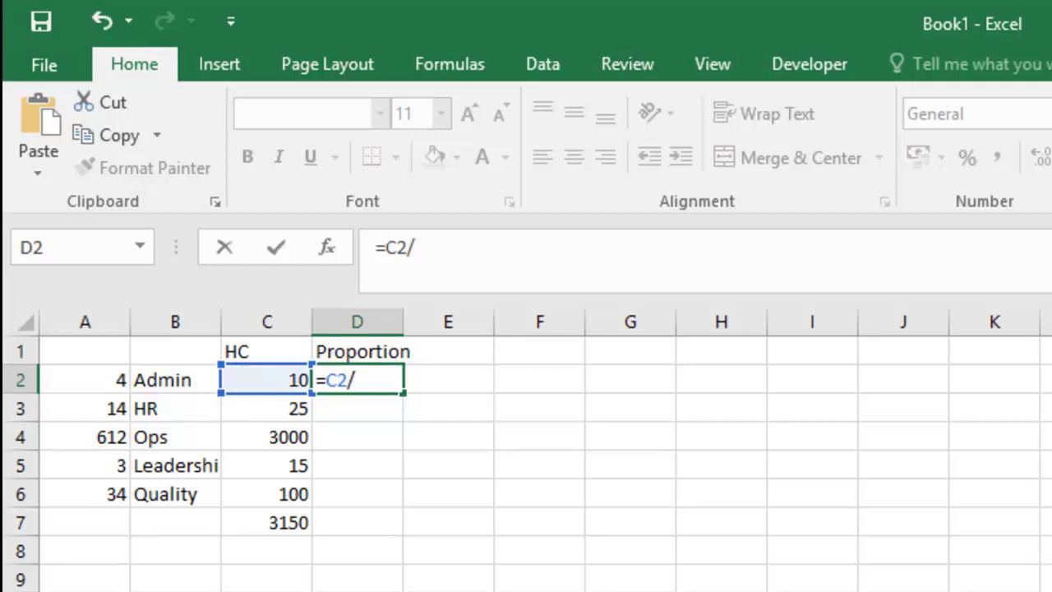
{"action": "left_click", "coordinate": [267, 522]}
{"action": "key", "text": "Return"}
Calculate the HR proportion in D3 by dividing C3 by the headcount total in C7
{"action": "type", "text": "="}
{"action": "left_click", "coordinate": [268, 408]}
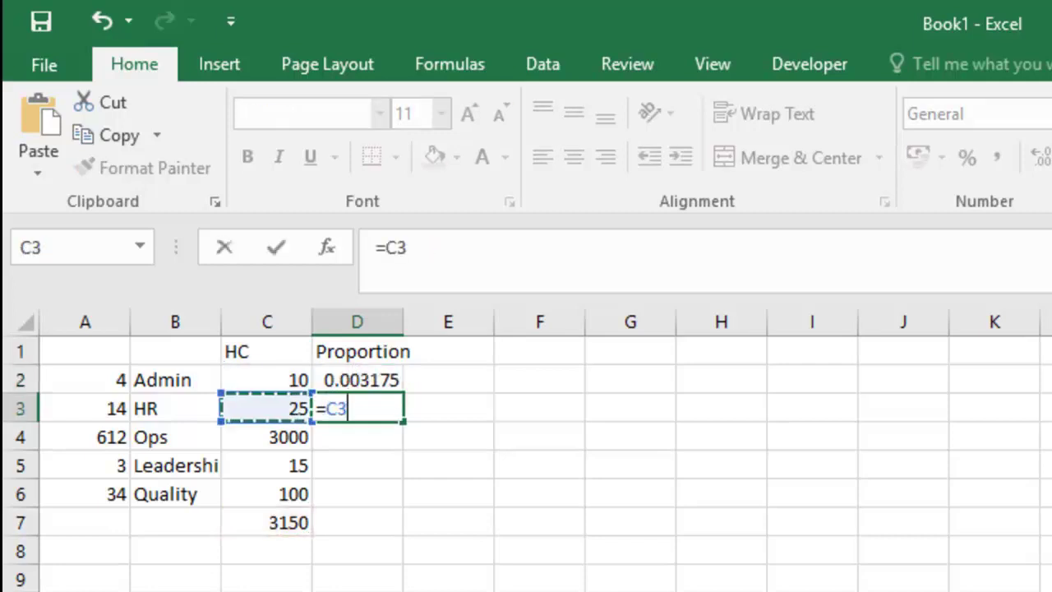
{"action": "type", "text": "/"}
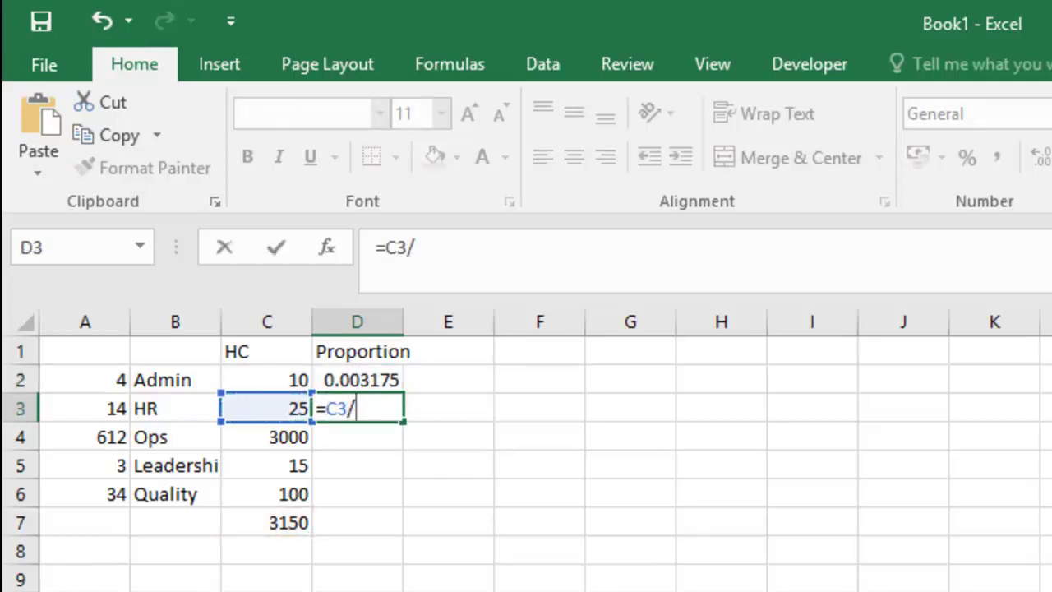
{"action": "left_click", "coordinate": [267, 522]}
{"action": "key", "text": "Return"}
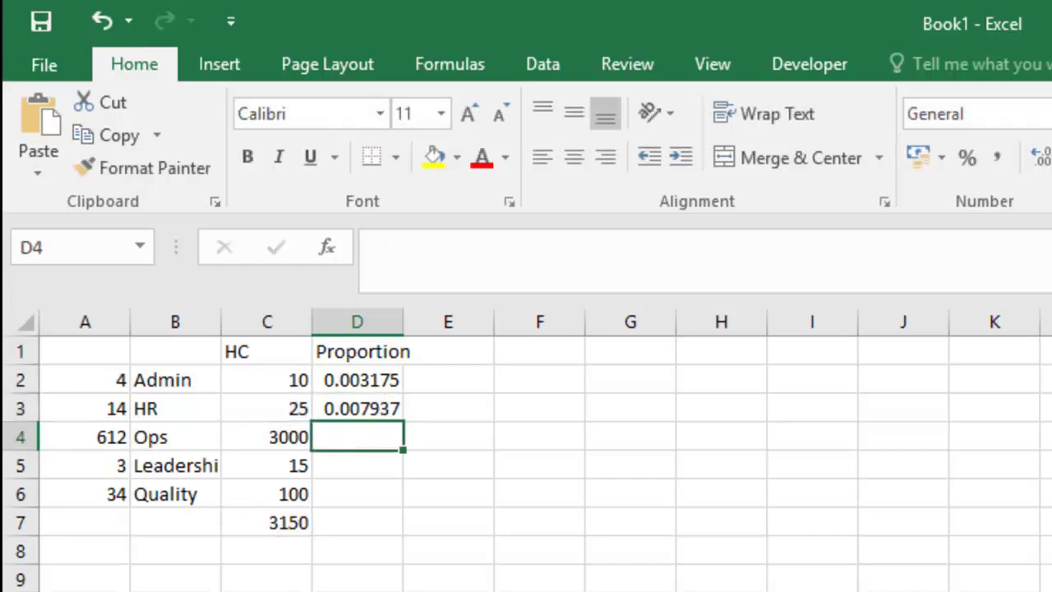
Calculate the Ops proportion in D4 by dividing C4 by the headcount total in C7
{"action": "type", "text": "="}
{"action": "left_click", "coordinate": [310, 436]}
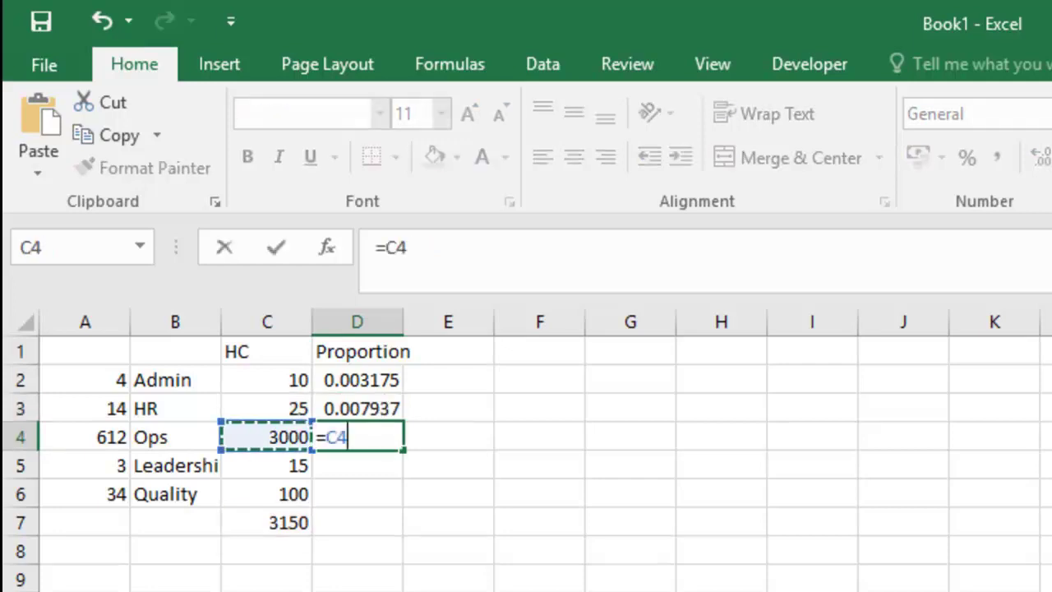
{"action": "type", "text": "/"}
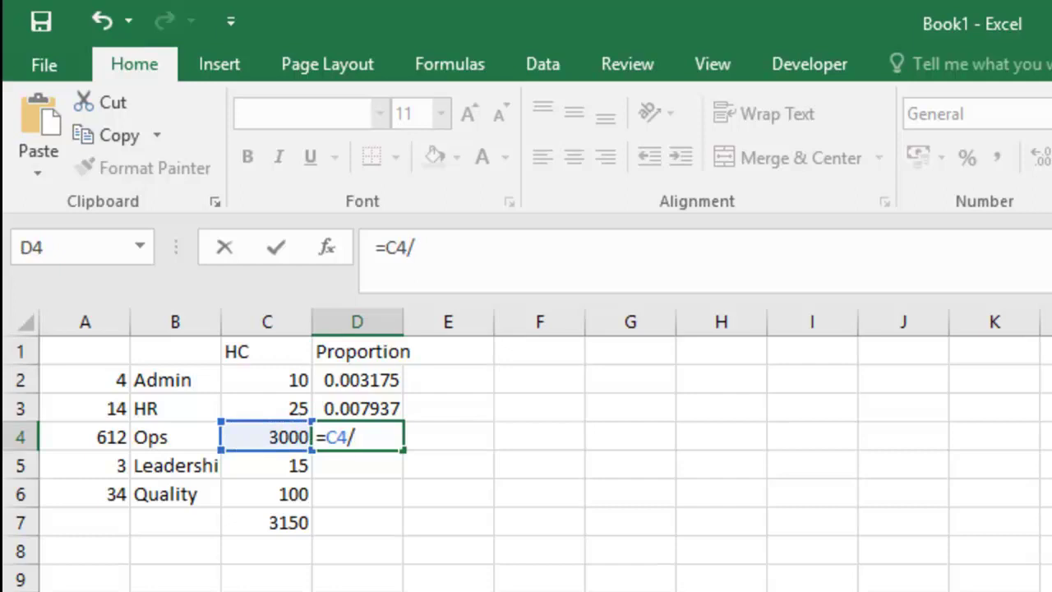
{"action": "left_click", "coordinate": [266, 522]}
{"action": "key", "text": "Return"}
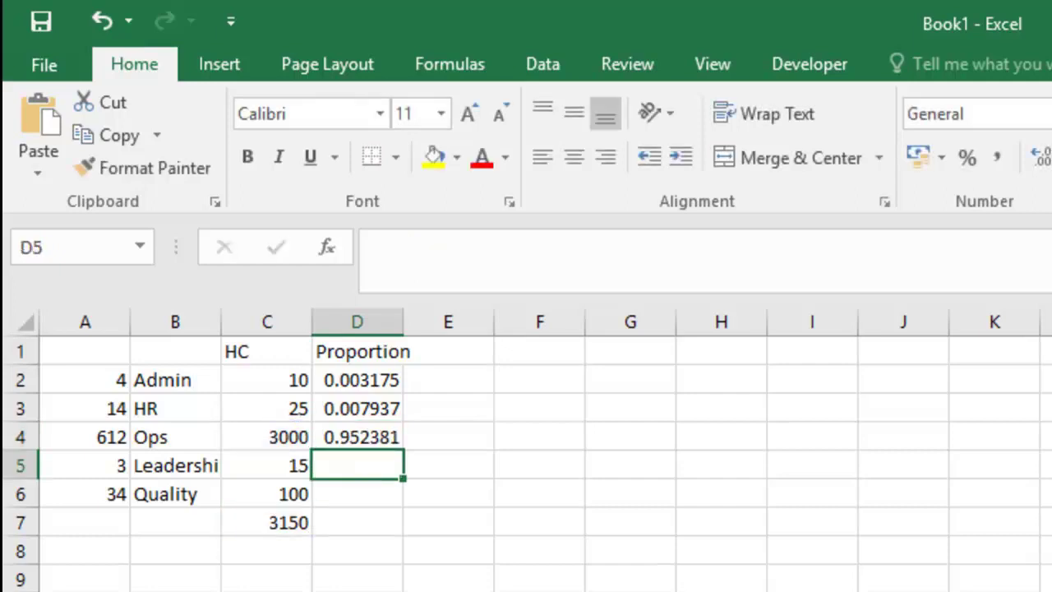
Calculate the Leadership proportion in D5 by dividing C5 by the headcount total in C7
{"action": "type", "text": "="}
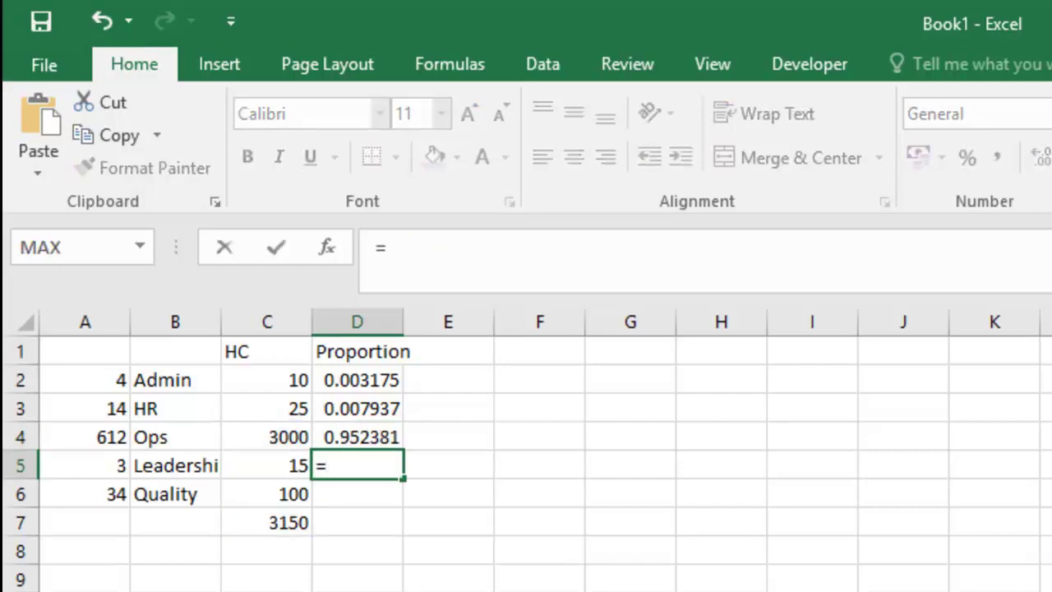
{"action": "key", "text": "Left"}
{"action": "type", "text": "/"}
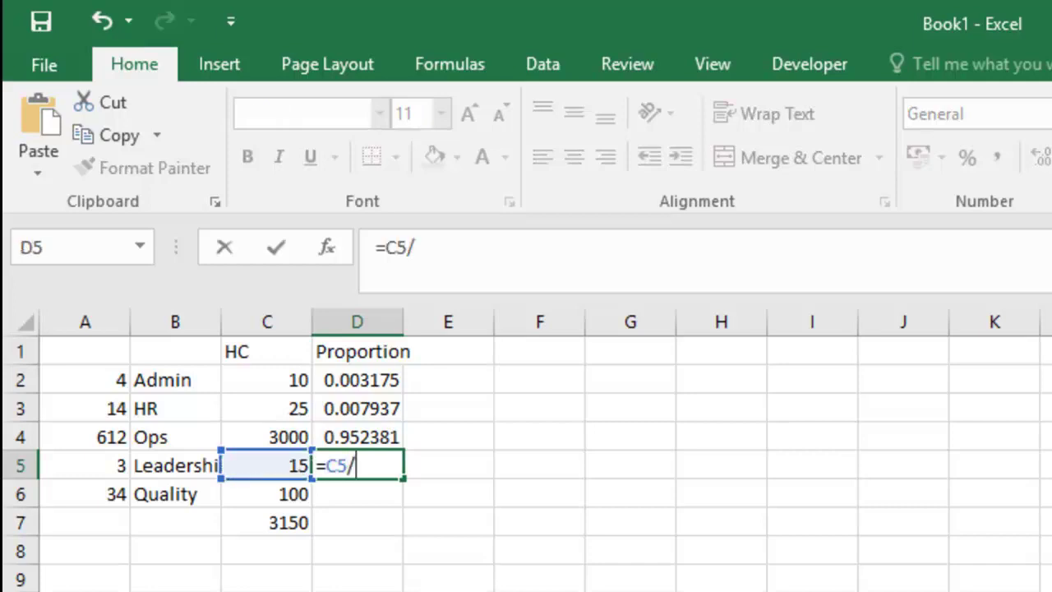
{"action": "left_click", "coordinate": [266, 522]}
{"action": "key", "text": "Return"}
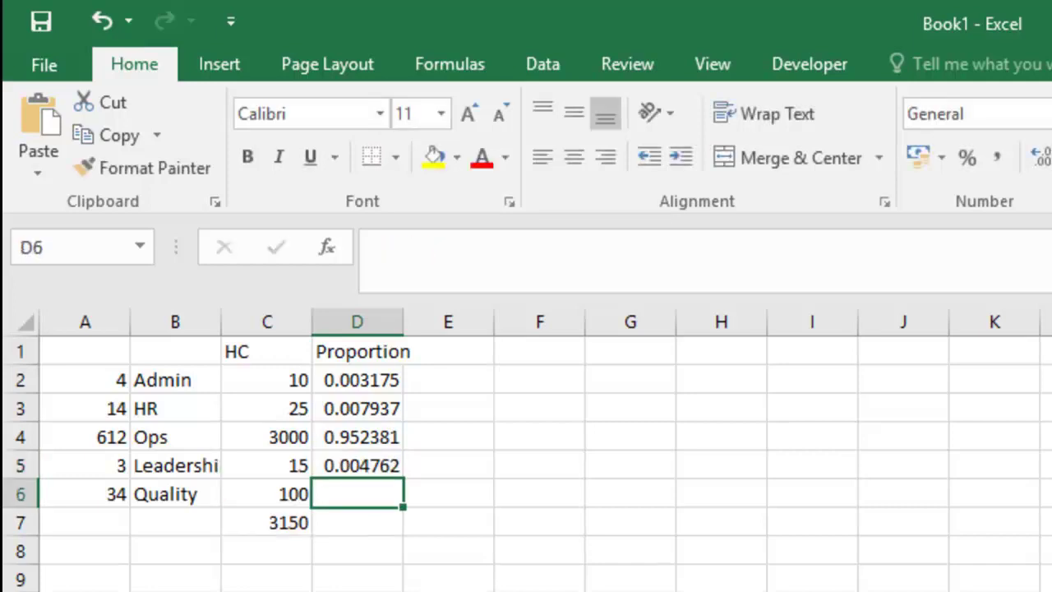
Calculate the Quality proportion in D6 by dividing C6 by the headcount total in C7
{"action": "type", "text": "="}
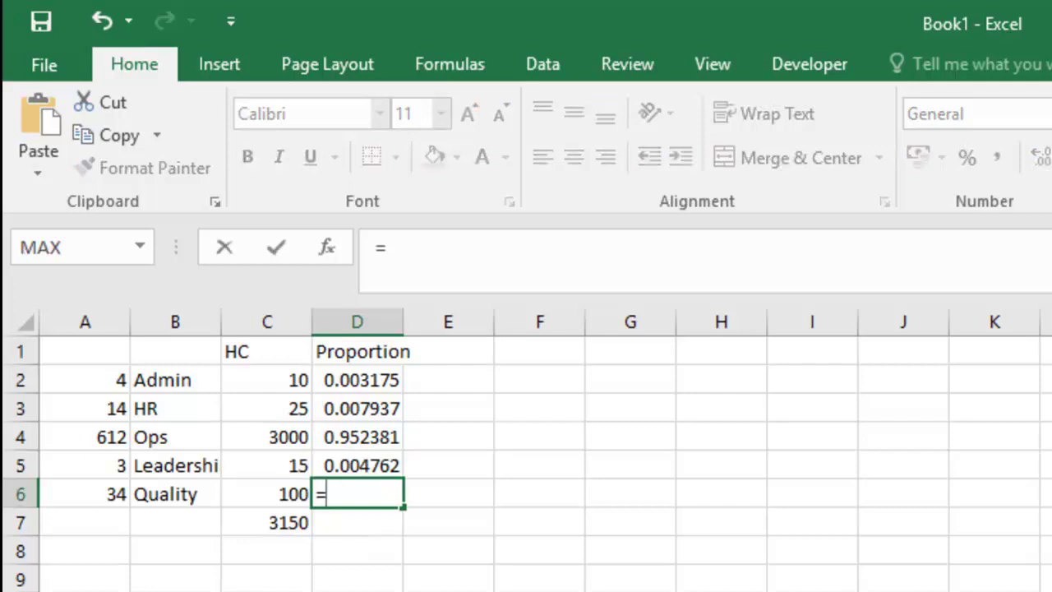
{"action": "key", "text": "Left"}
{"action": "type", "text": "/"}
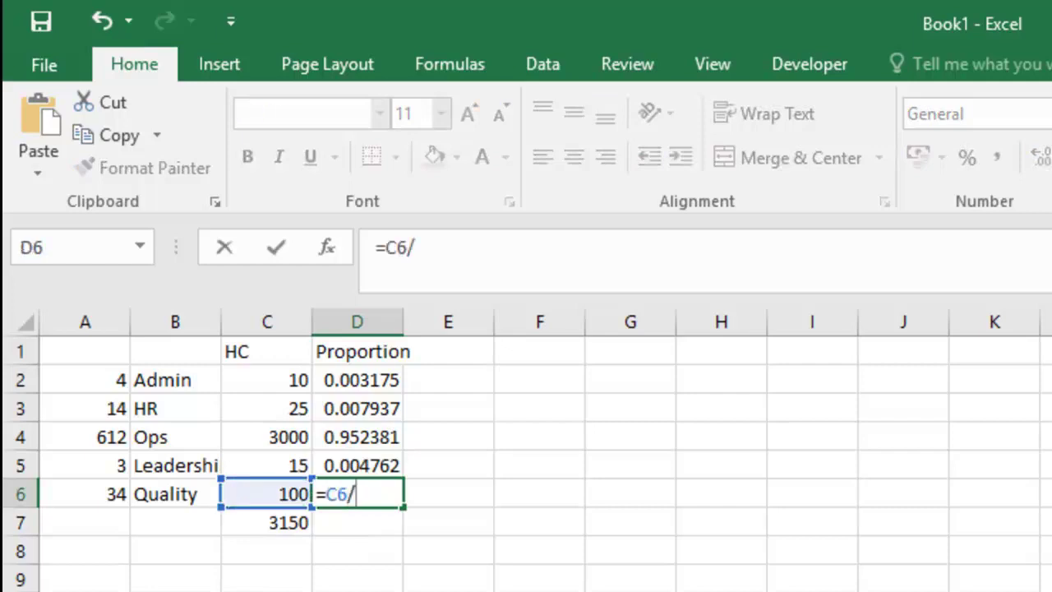
{"action": "key", "text": "Left"}
{"action": "key", "text": "Down"}
{"action": "key", "text": "Return"}
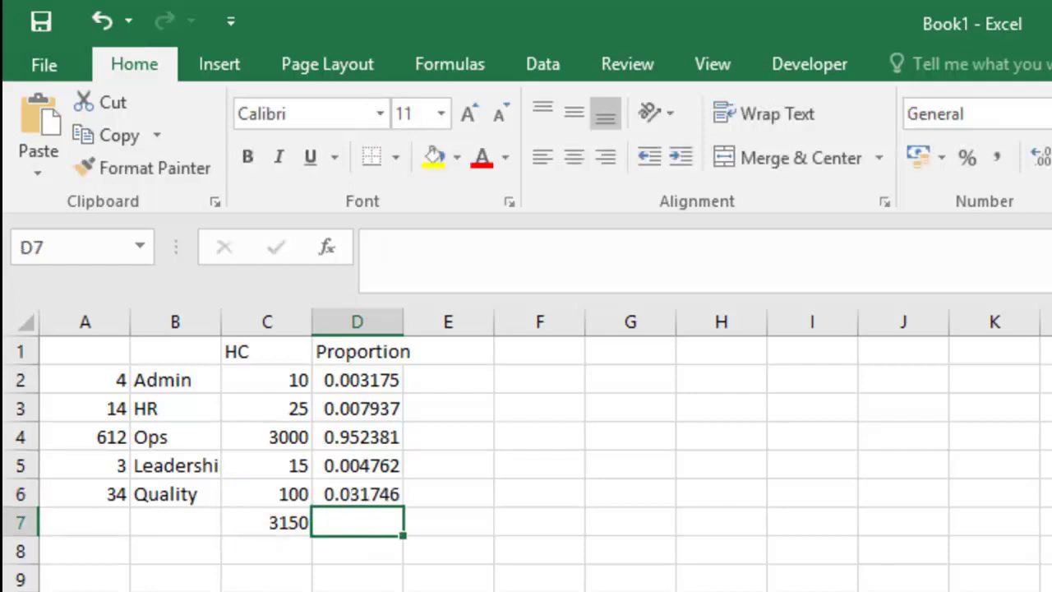
Copy the Proportion header and its five values from D1:D6 into column C3 of Worksheet 4 in Minitab
{"action": "left_click_drag", "start_coordinate": [357, 380], "coordinate": [357, 494]}
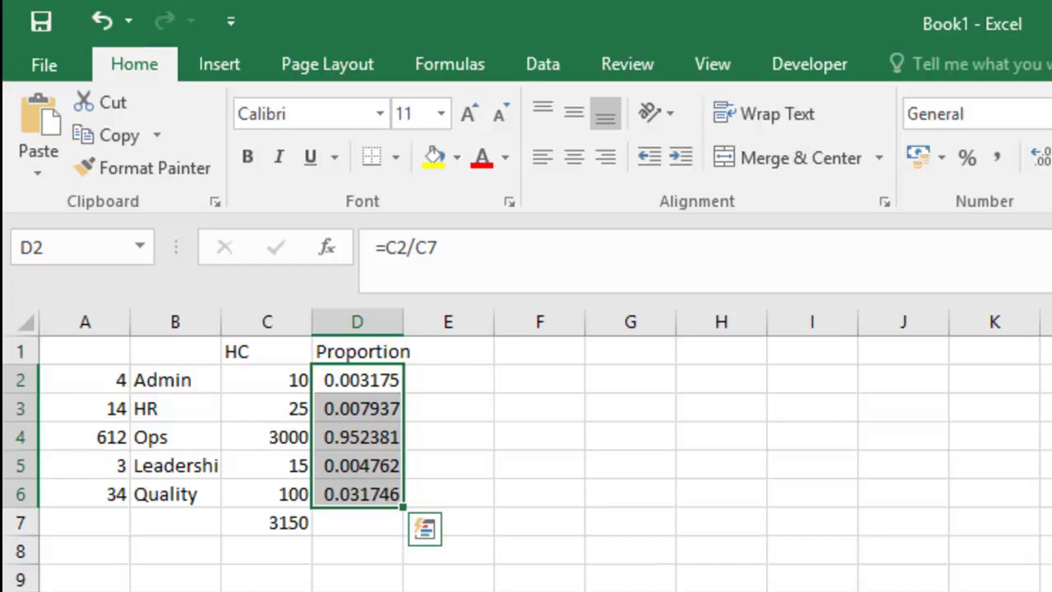
{"action": "left_click", "coordinate": [357, 351]}
{"action": "key", "text": "ctrl+shift+Down"}
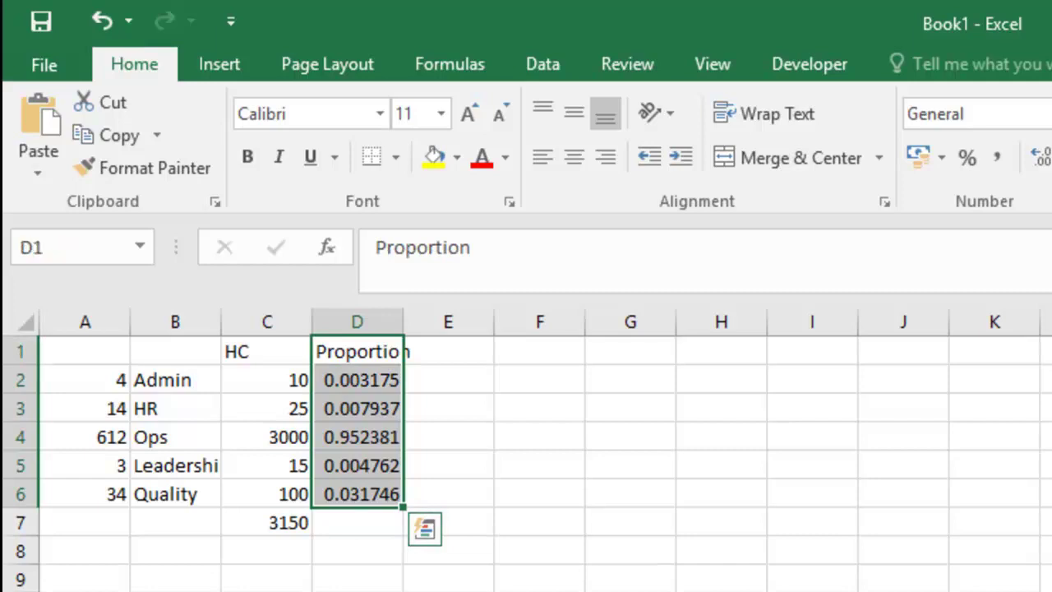
{"action": "key", "text": "ctrl+c"}
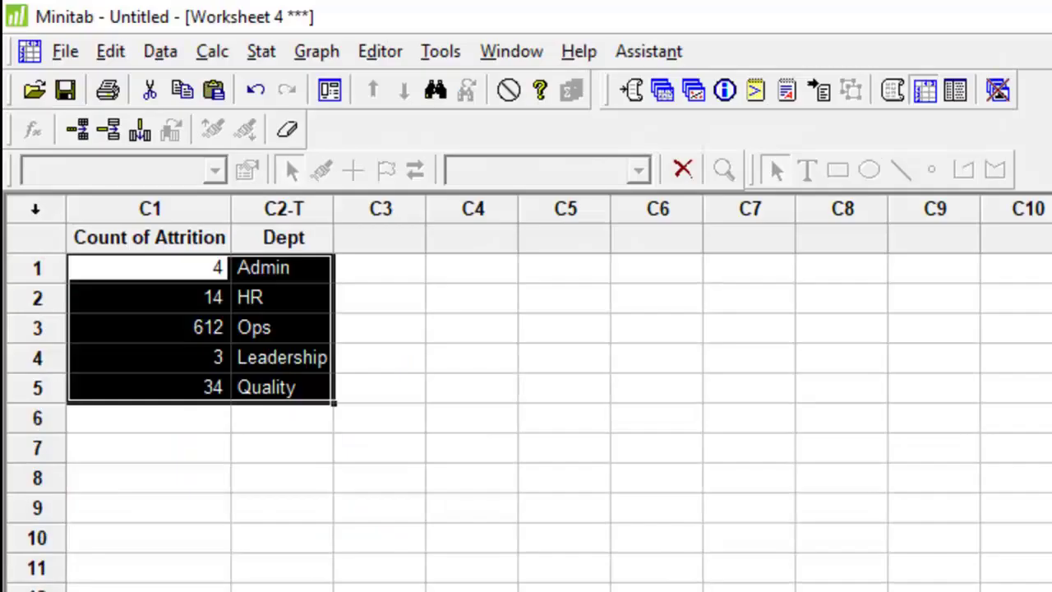
{"action": "left_click", "coordinate": [379, 237]}
{"action": "key", "text": "ctrl+v"}
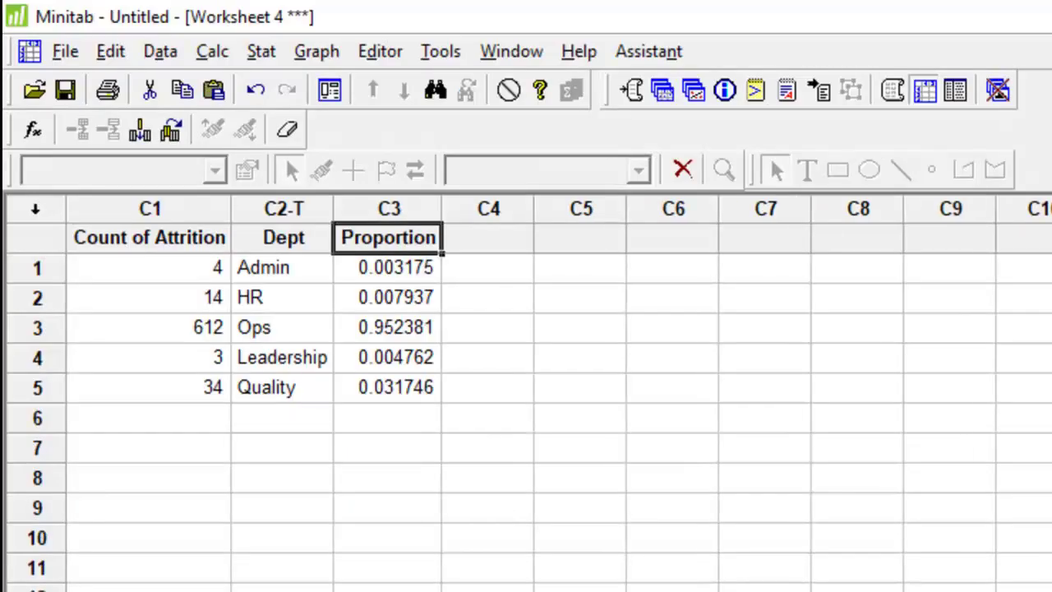
{"action": "left_click", "coordinate": [488, 417]}
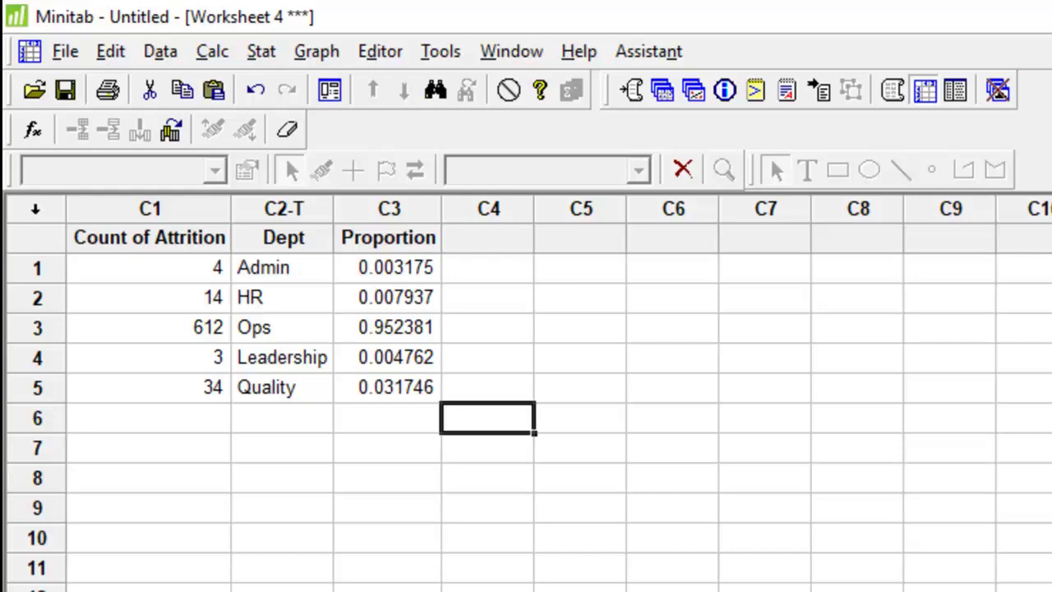
Open the Chi-Square Goodness-of-Fit Test and set 'Count of Attrition' as observed counts with Dept as category names
{"action": "left_click", "coordinate": [262, 51]}
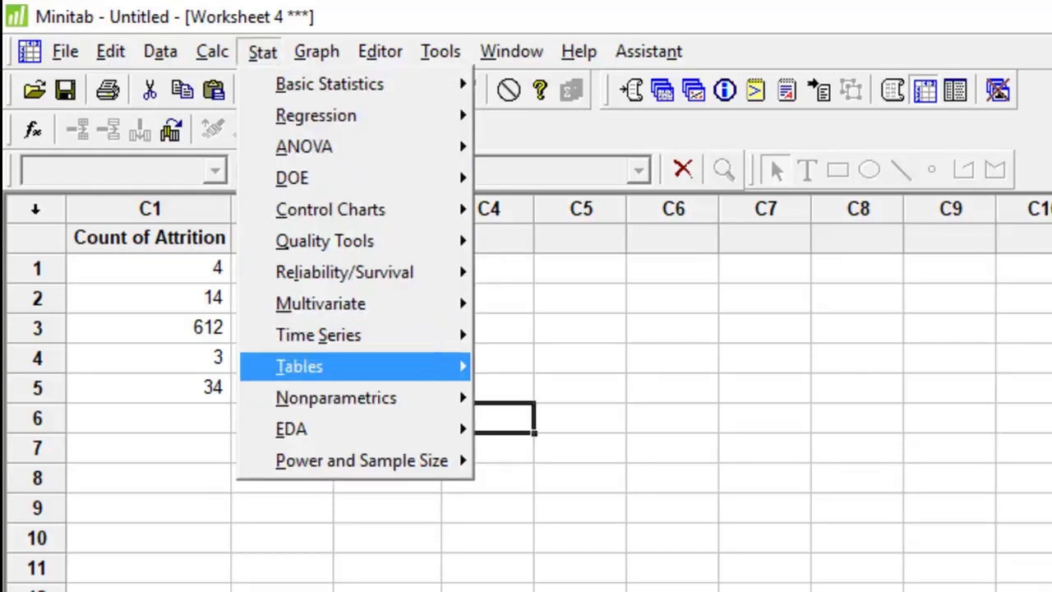
{"action": "mouse_move", "coordinate": [355, 366]}
{"action": "key", "text": "Return"}
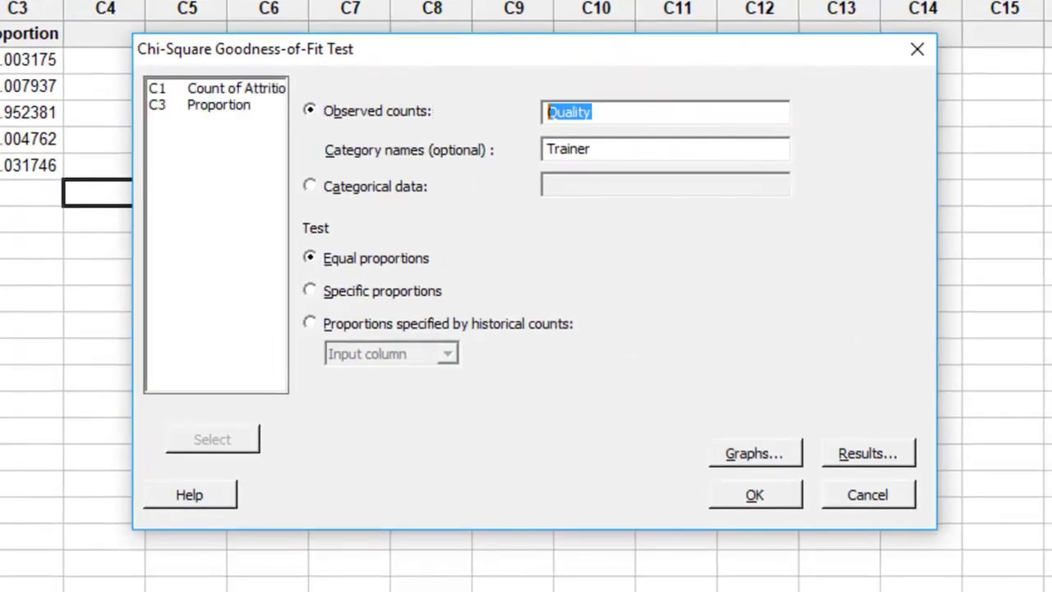
{"action": "double_click", "coordinate": [217, 88]}
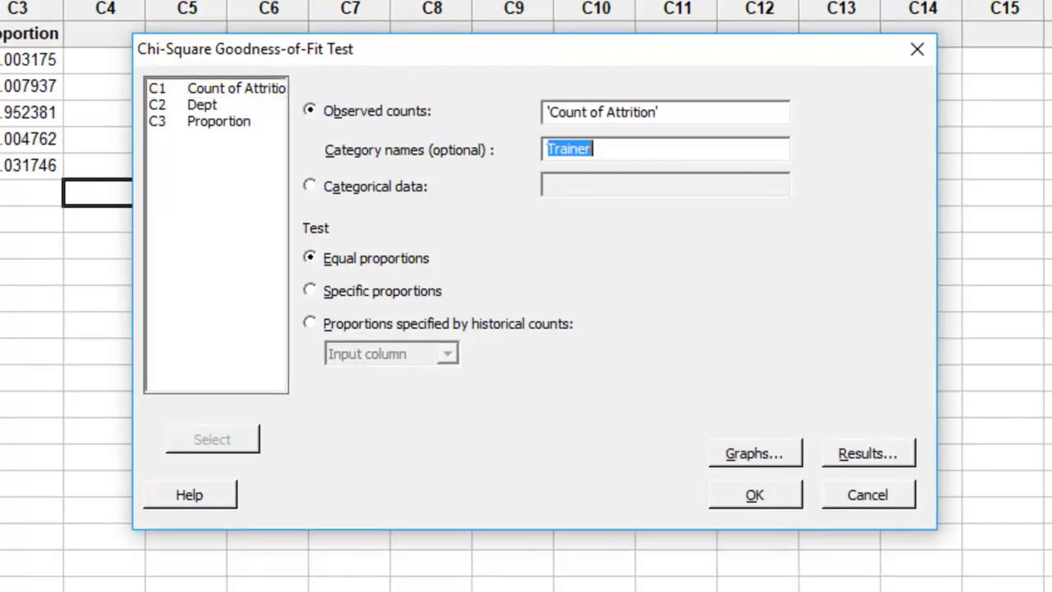
{"action": "double_click", "coordinate": [202, 105]}
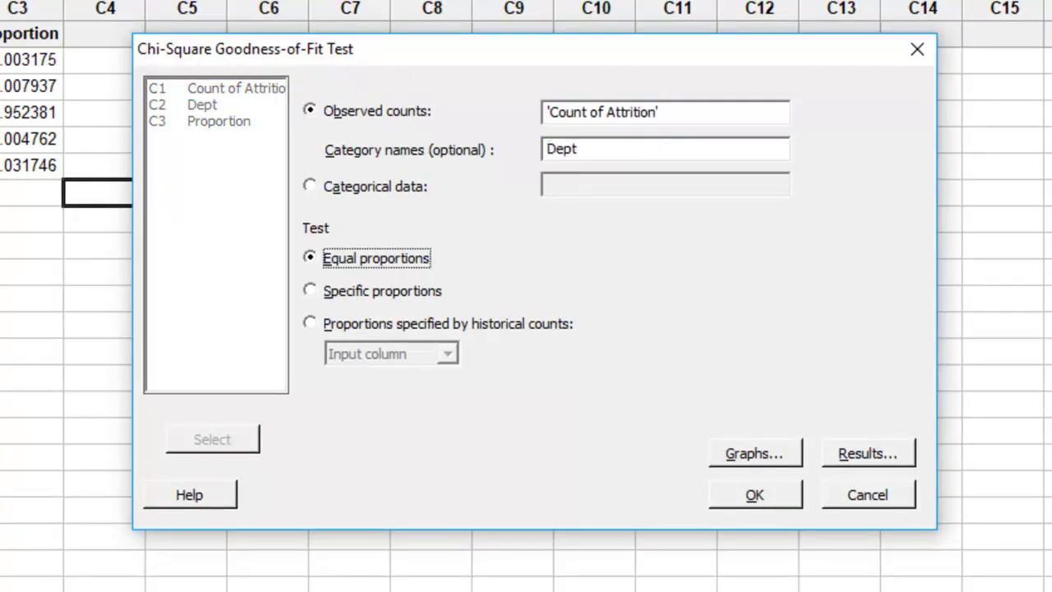
Test against specific proportions taken from the Proportion column and run the goodness-of-fit test
{"action": "key", "text": "Down"}
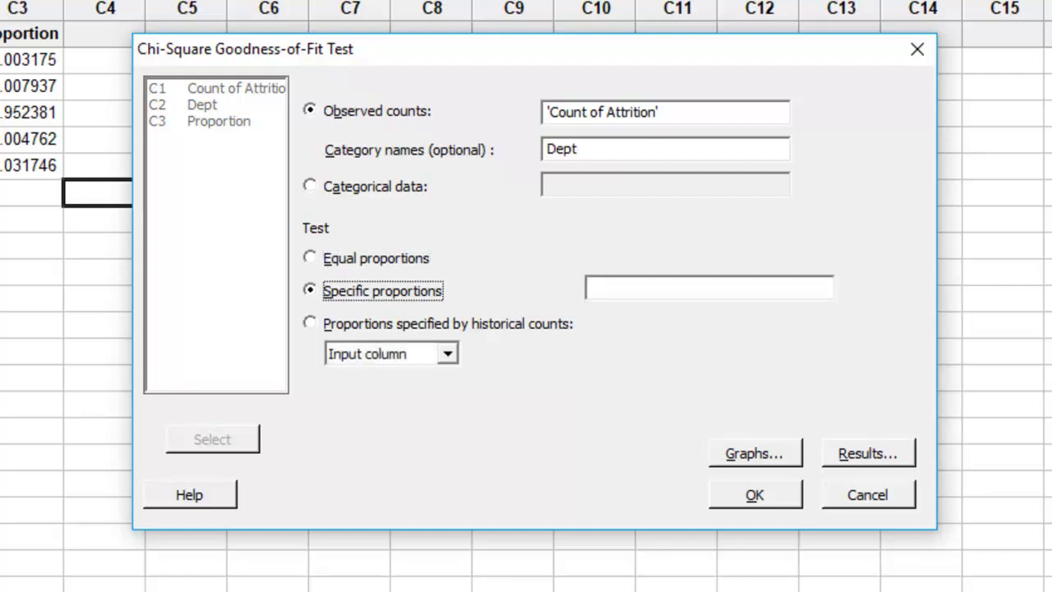
{"action": "left_click", "coordinate": [594, 286]}
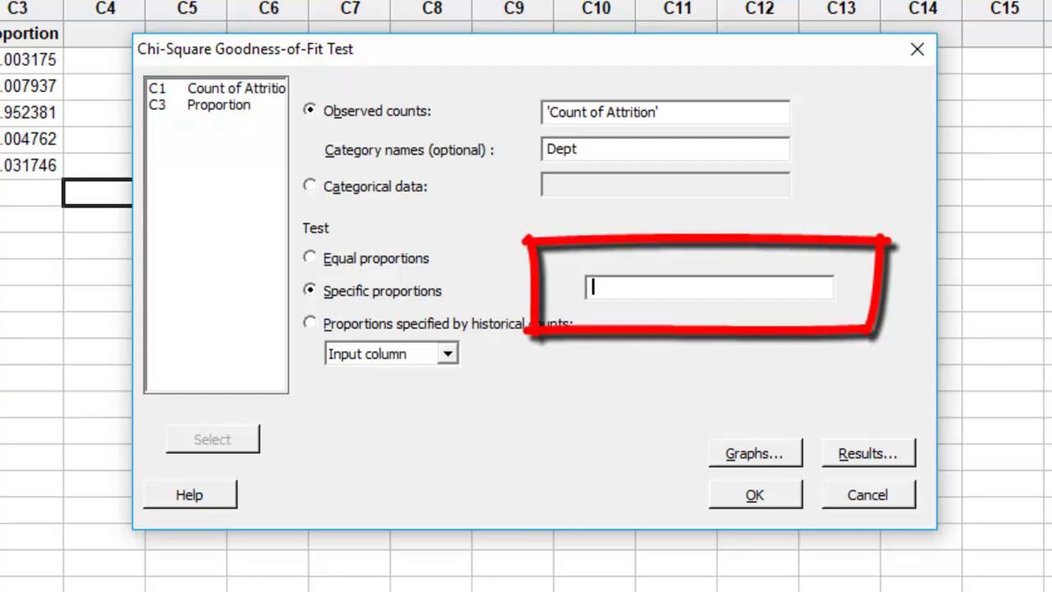
{"action": "double_click", "coordinate": [219, 104]}
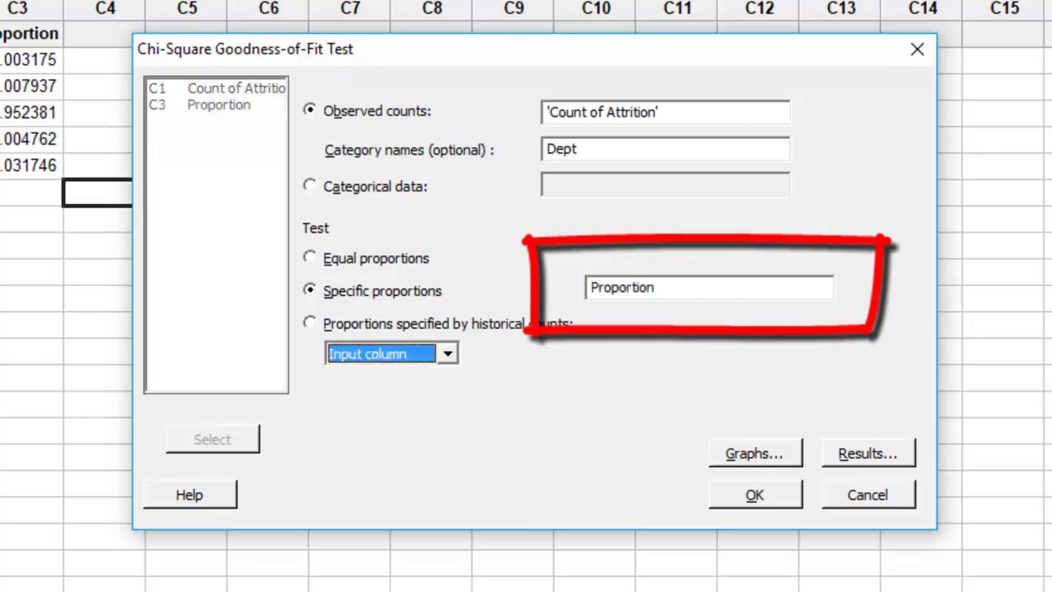
{"action": "key", "text": "Return"}
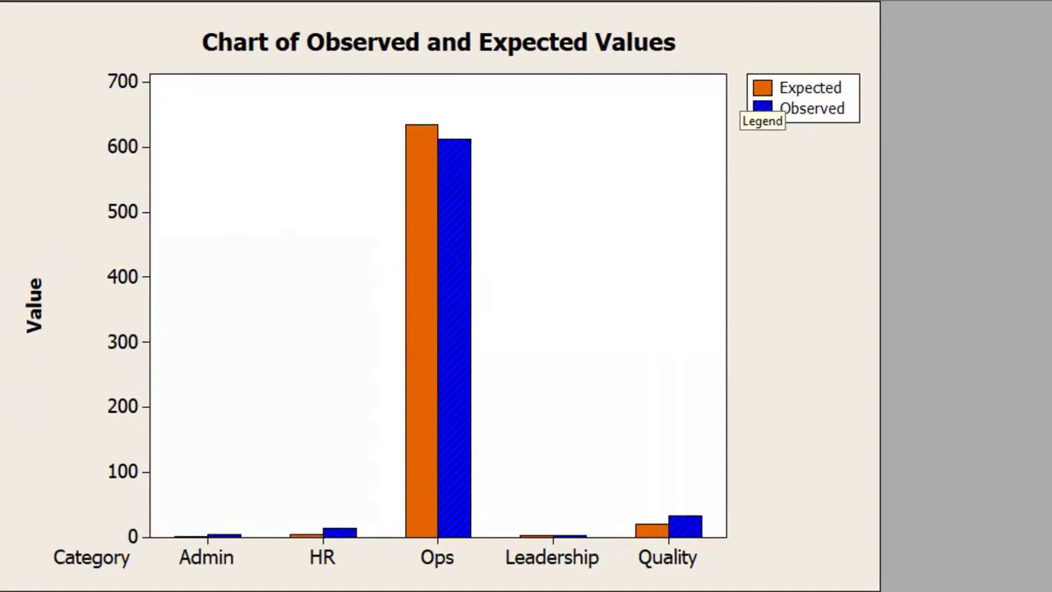
Rerun the goodness-of-fit test on the same attrition counts with equal proportions for comparison
{"action": "mouse_move", "coordinate": [452, 240]}
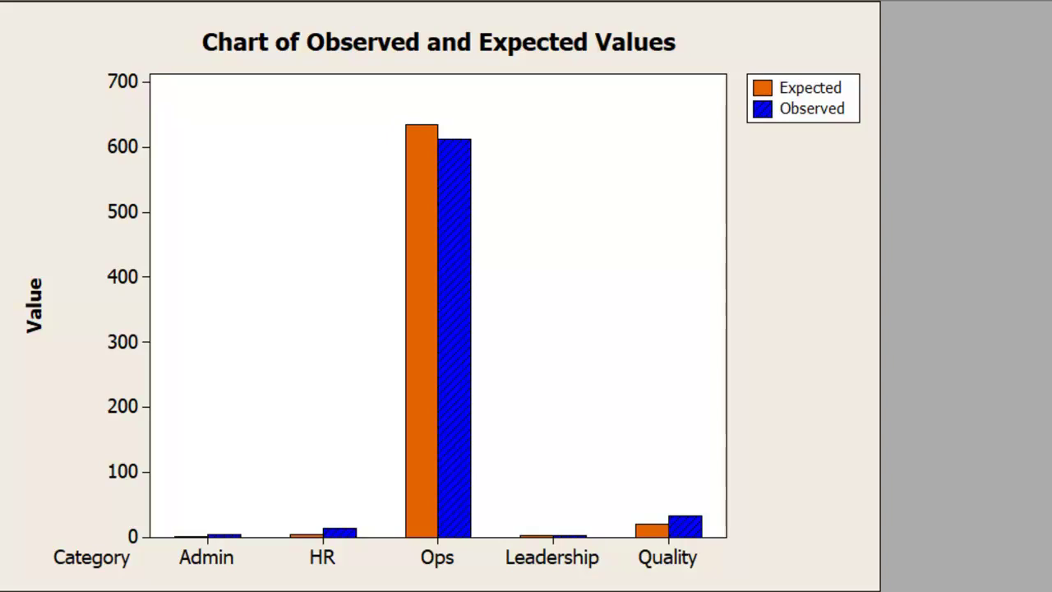
{"action": "key", "text": "ctrl+e"}
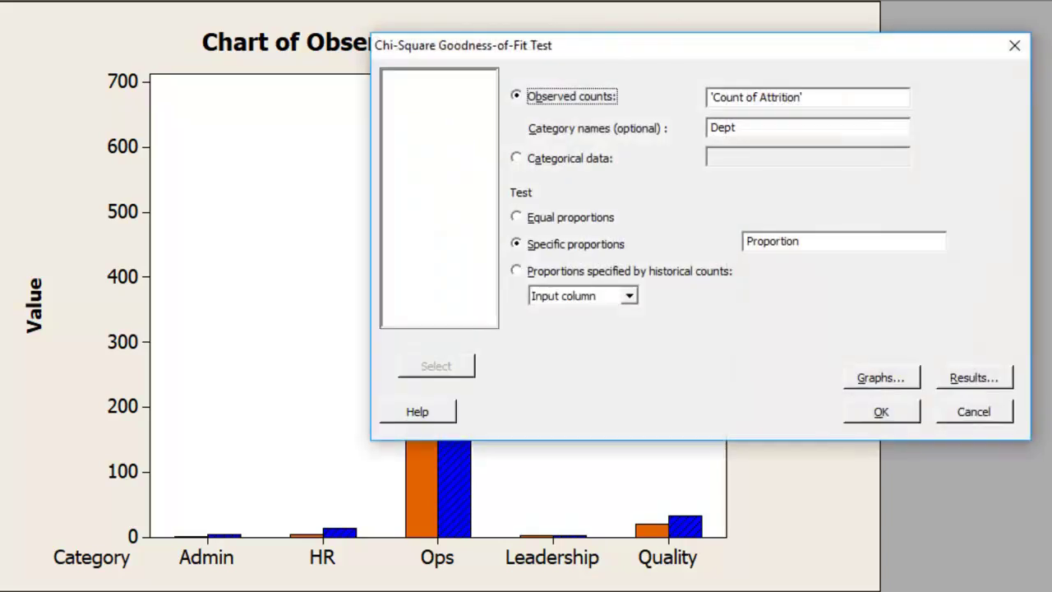
{"action": "key", "text": "alt+e"}
{"action": "key", "text": "Return"}
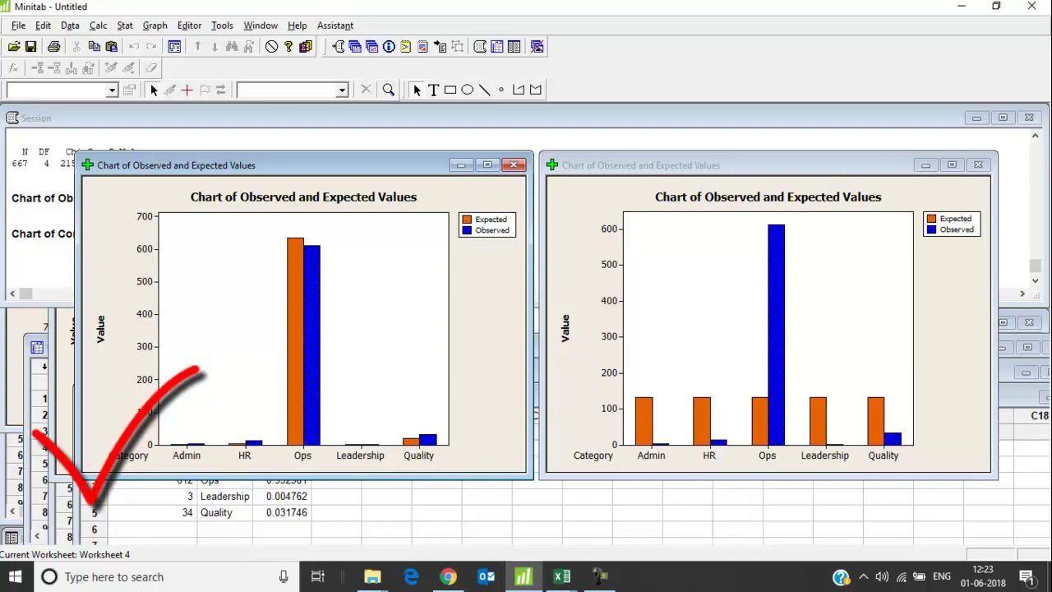
Bring Worksheet 4 forward to review the department proportions, and return to the observed and expected values chart
{"action": "left_click", "coordinate": [386, 512]}
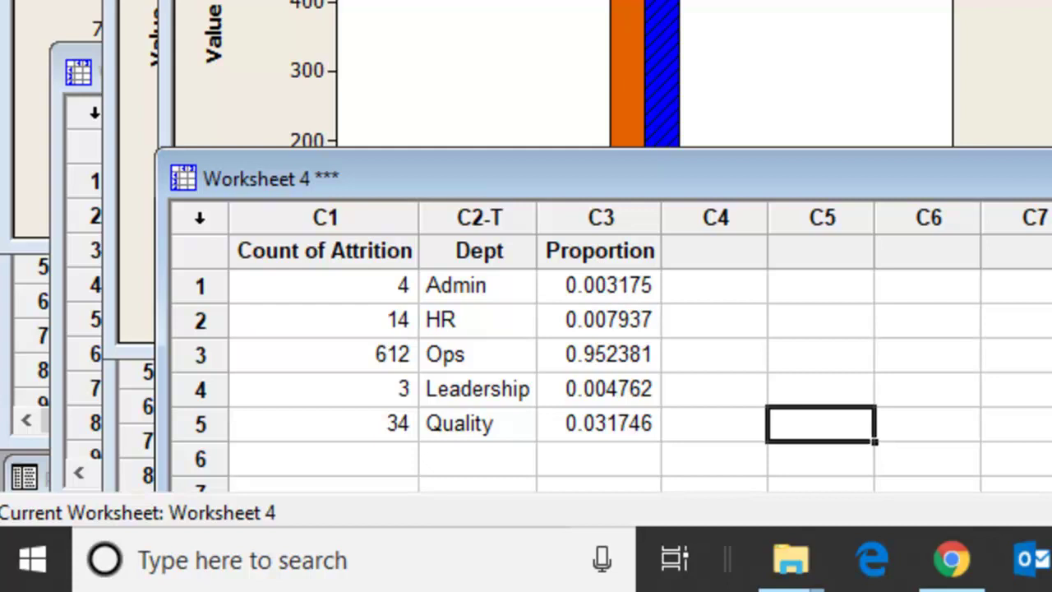
{"action": "key", "text": "ctrl+Tab"}
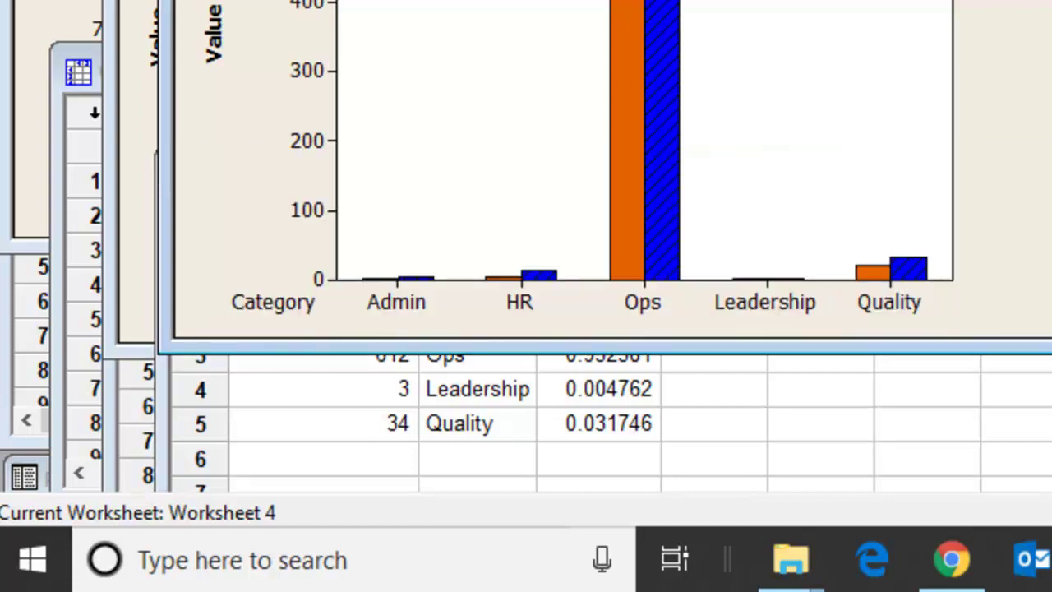